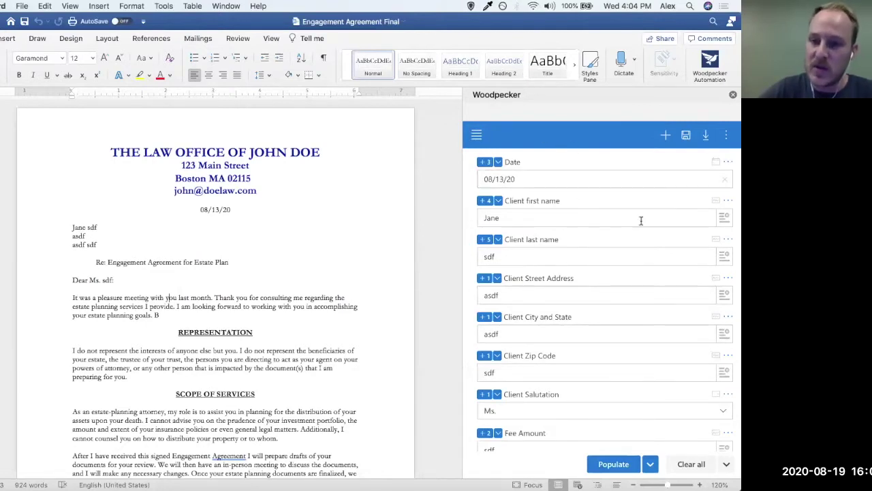
Step: Open the Woodpecker add-in pane's navigation menu in Word
{"action": "left_click", "coordinate": [476, 136]}
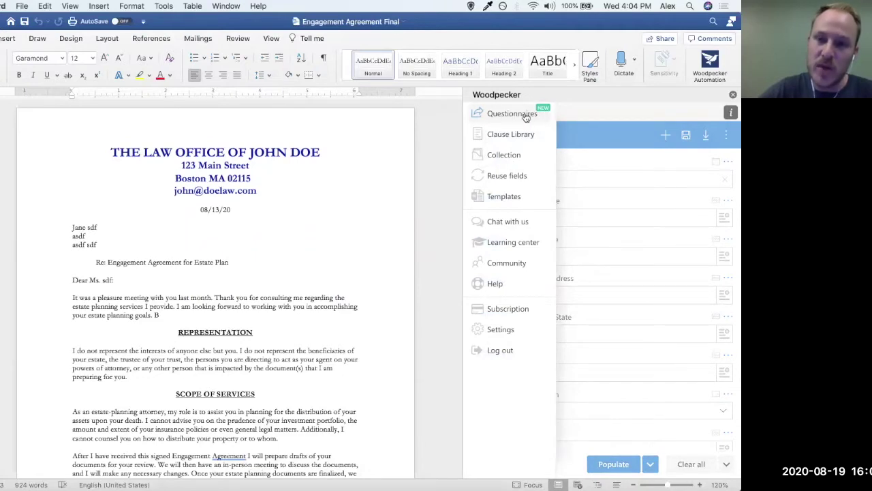
Step: Go to Woodpecker's Questionnaires section and start creating a new shareable questionnaire
{"action": "left_click", "coordinate": [525, 115]}
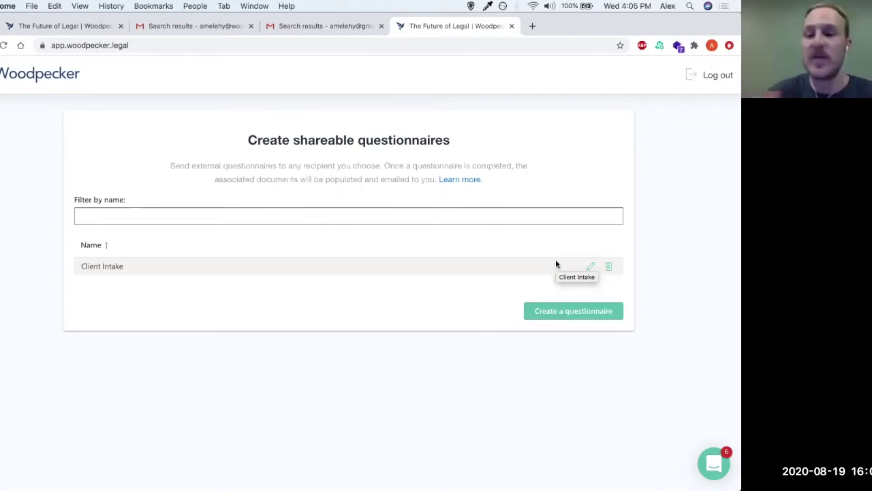
{"action": "left_click", "coordinate": [544, 315]}
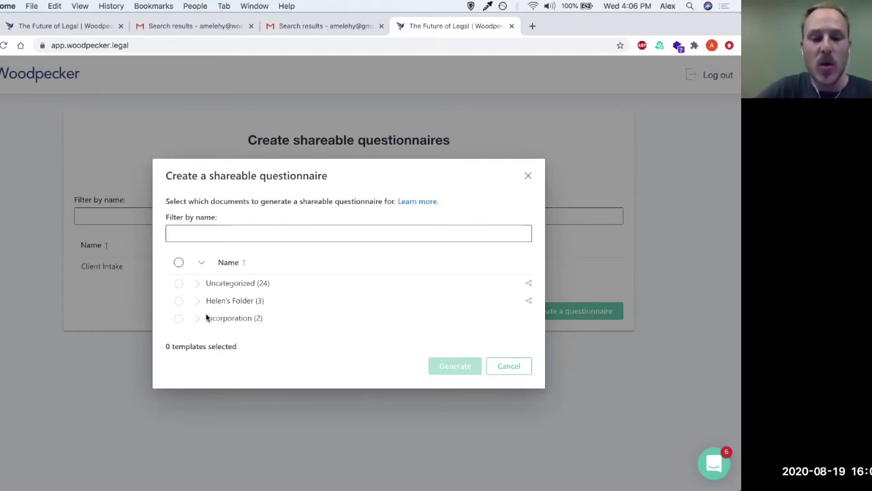
Step: Generate a questionnaire from the Incorporation templates Engagement Agreement Final.docx and certificate-of-incorporation.docx
{"action": "left_click", "coordinate": [197, 318]}
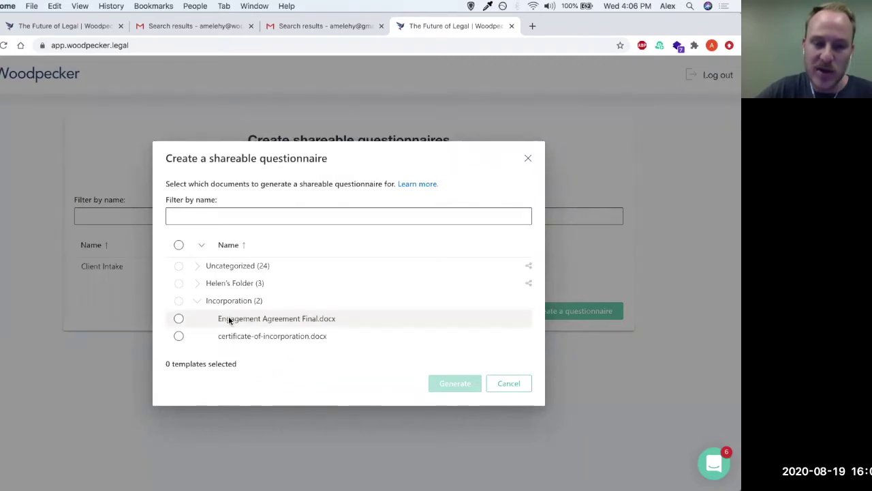
{"action": "left_click", "coordinate": [178, 318]}
{"action": "left_click", "coordinate": [179, 335]}
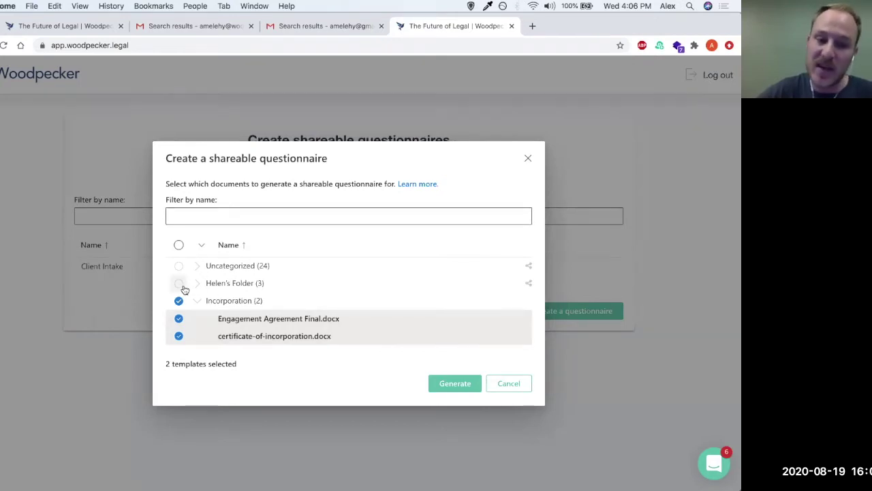
{"action": "left_click", "coordinate": [447, 384]}
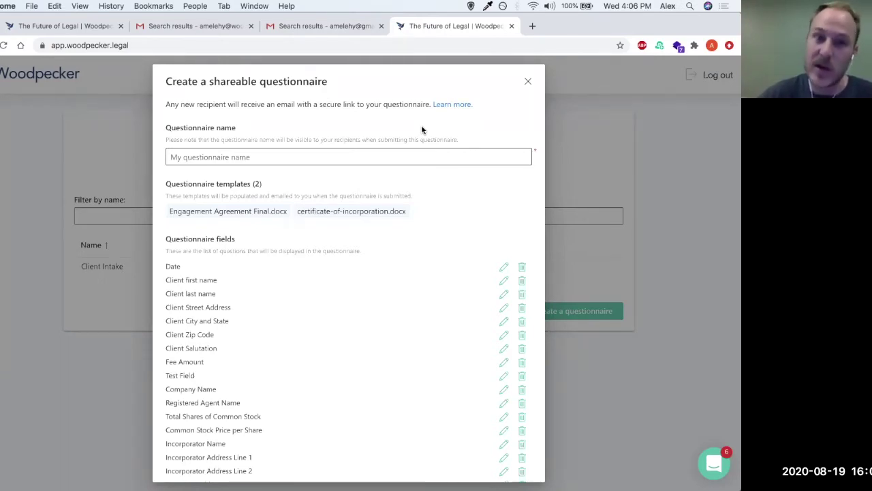
Step: Enter 'Incorporation Questionnaire' as the questionnaire's name
{"action": "left_click", "coordinate": [211, 156]}
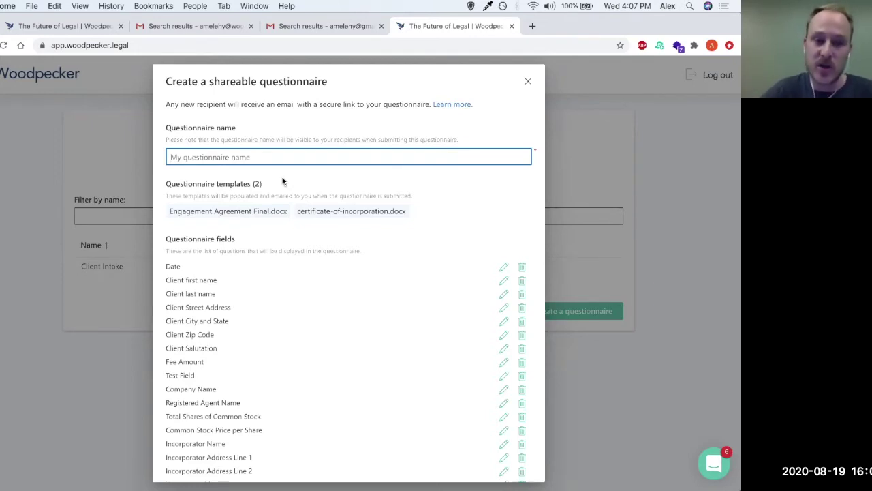
{"action": "type", "text": "I"}
{"action": "type", "text": "ncorporation "}
{"action": "type", "text": "Inta"}
{"action": "type", "text": "Questionnaire"}
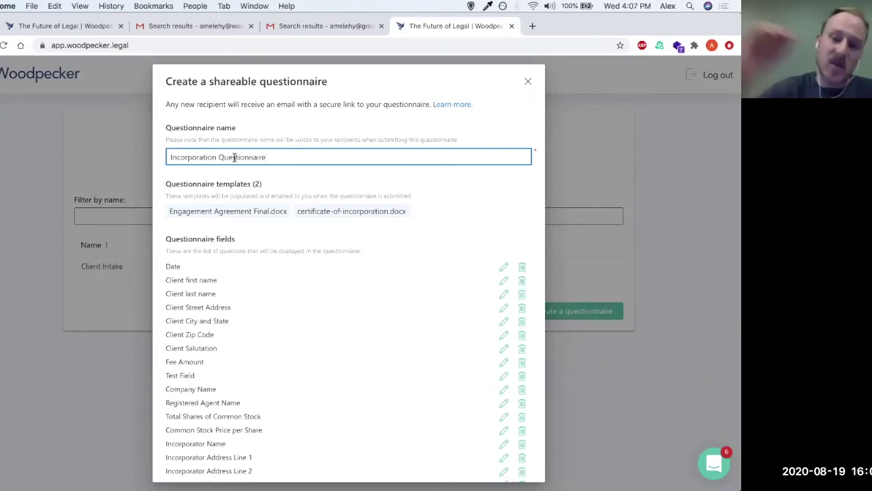
{"action": "left_click", "coordinate": [351, 183]}
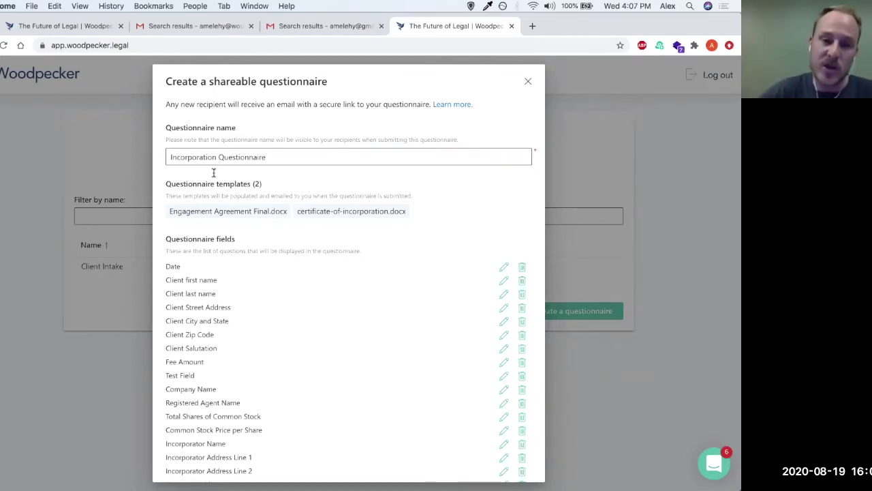
{"action": "scroll", "coordinate": [393, 152], "scroll_direction": "down", "scroll_amount": 2}
{"action": "scroll", "coordinate": [394, 152], "scroll_direction": "down", "scroll_amount": 2}
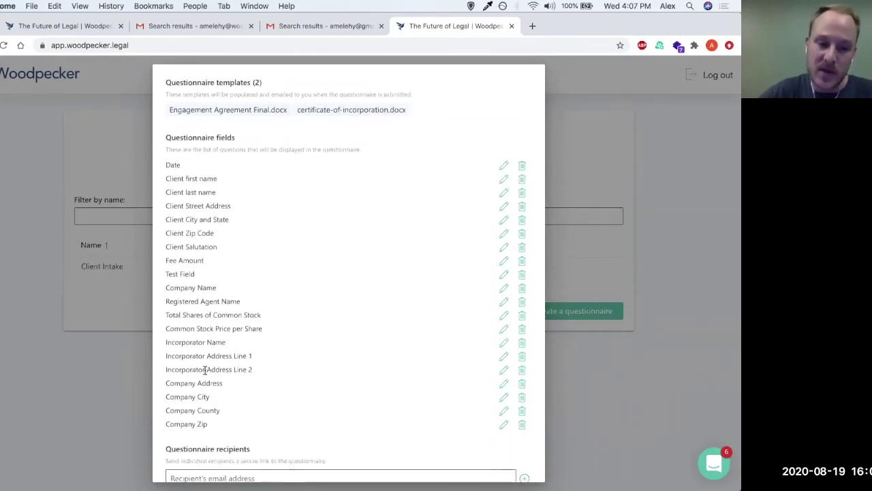
{"action": "scroll", "coordinate": [206, 319], "scroll_direction": "down", "scroll_amount": 1}
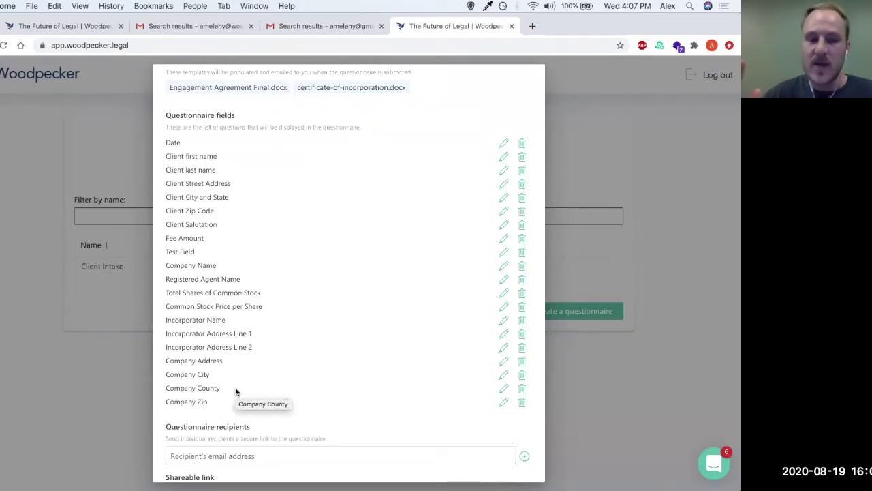
{"action": "scroll", "coordinate": [224, 167], "scroll_direction": "up", "scroll_amount": 1}
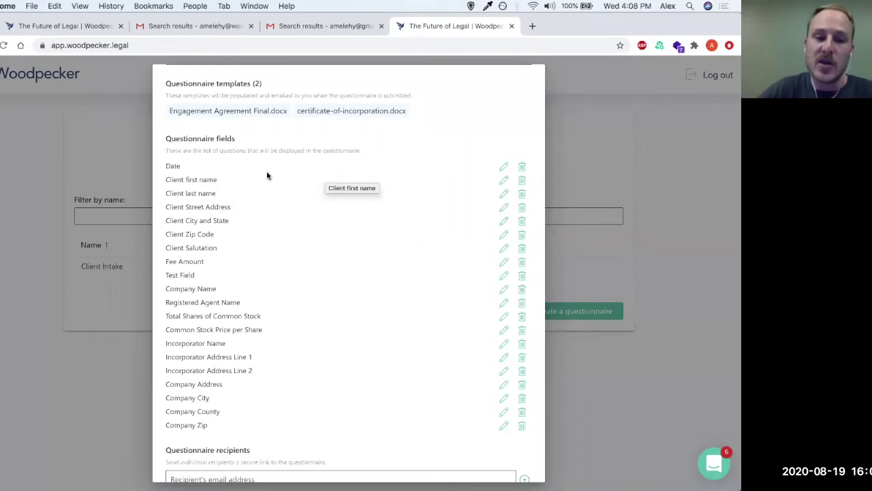
Step: Relabel the client first and last name questions as First name and Last name
{"action": "left_click", "coordinate": [506, 181]}
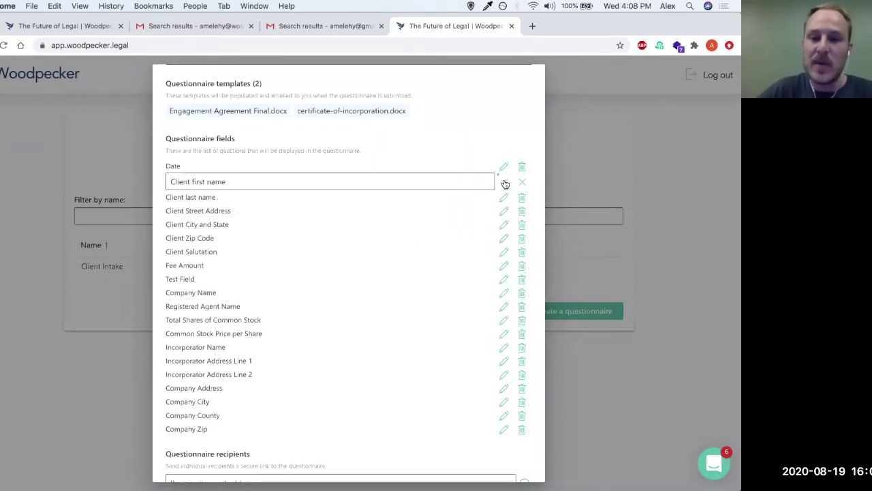
{"action": "left_click_drag", "start_coordinate": [194, 182], "coordinate": [170, 182]}
{"action": "type", "text": "F"}
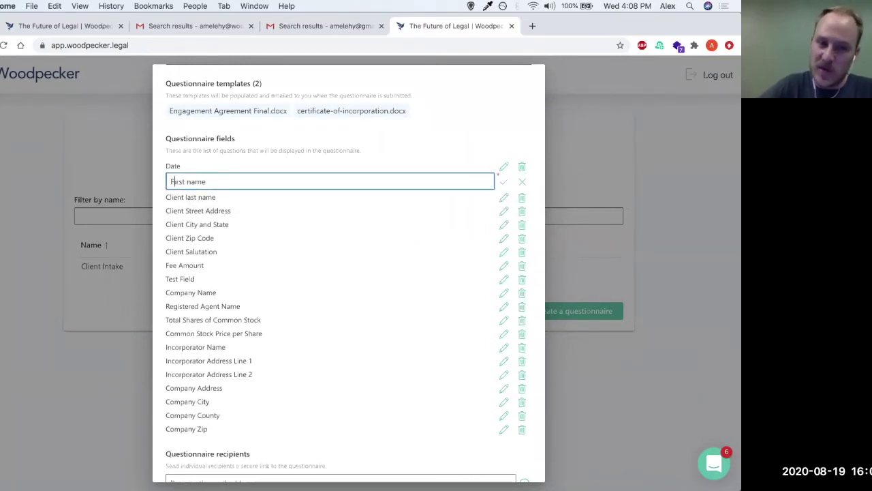
{"action": "left_click", "coordinate": [503, 182]}
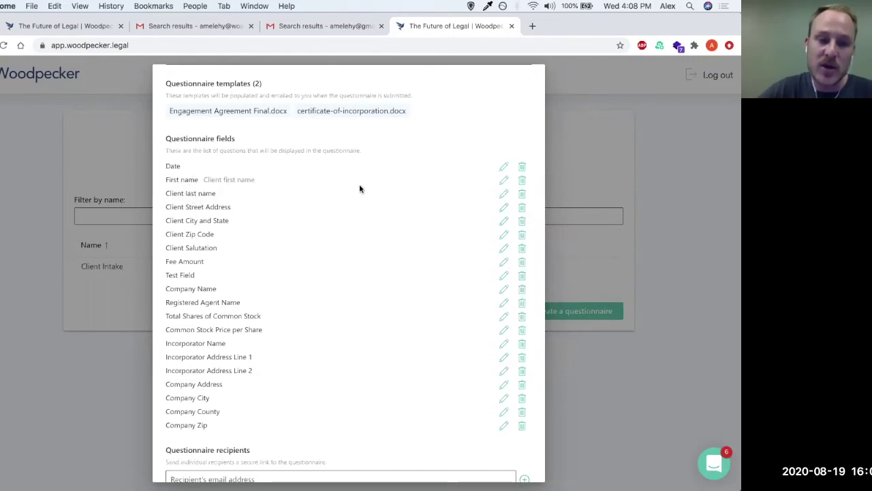
{"action": "left_click", "coordinate": [505, 194]}
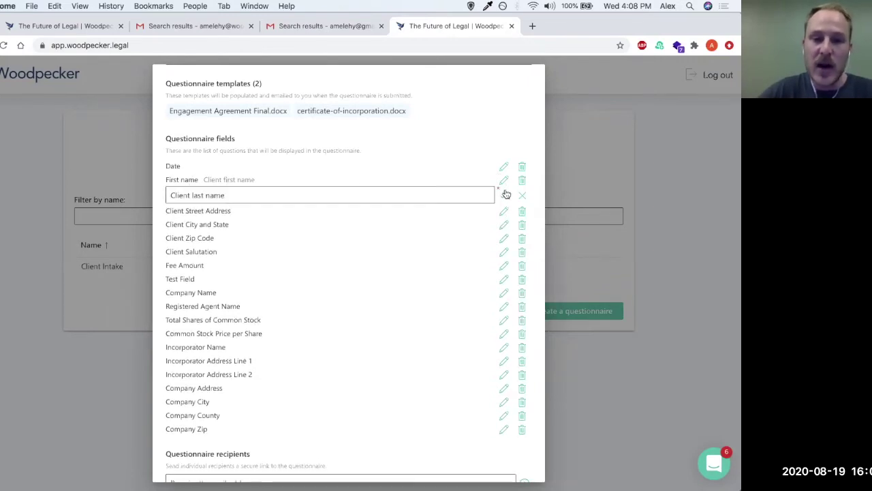
{"action": "left_click", "coordinate": [192, 196]}
{"action": "key", "text": "BackSpace"}
{"action": "key", "text": "BackSpace"}
{"action": "key", "text": "BackSpace"}
{"action": "key", "text": "BackSpace"}
{"action": "key", "text": "BackSpace"}
{"action": "key", "text": "BackSpace"}
{"action": "key", "text": "BackSpace"}
{"action": "key", "text": "BackSpace"}
{"action": "type", "text": "L"}
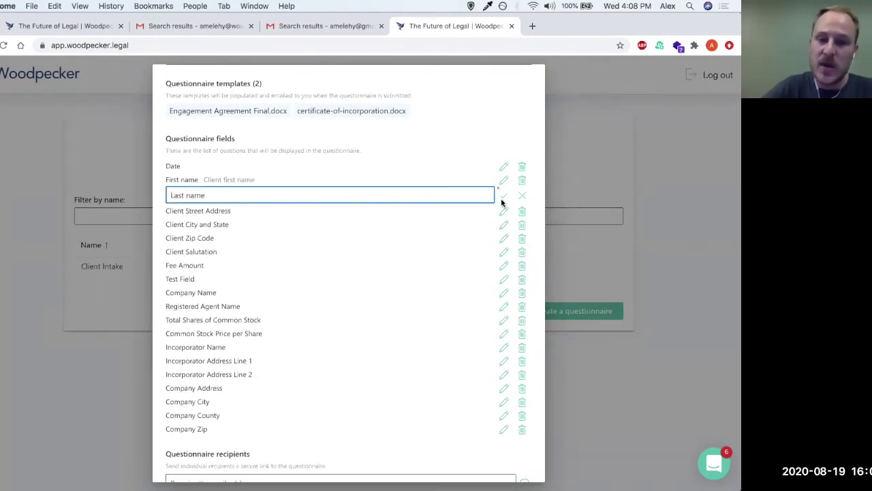
{"action": "left_click", "coordinate": [503, 196]}
Step: Drop 'Client' from the address questions, giving Street Address and Your City and State
{"action": "left_click", "coordinate": [503, 208]}
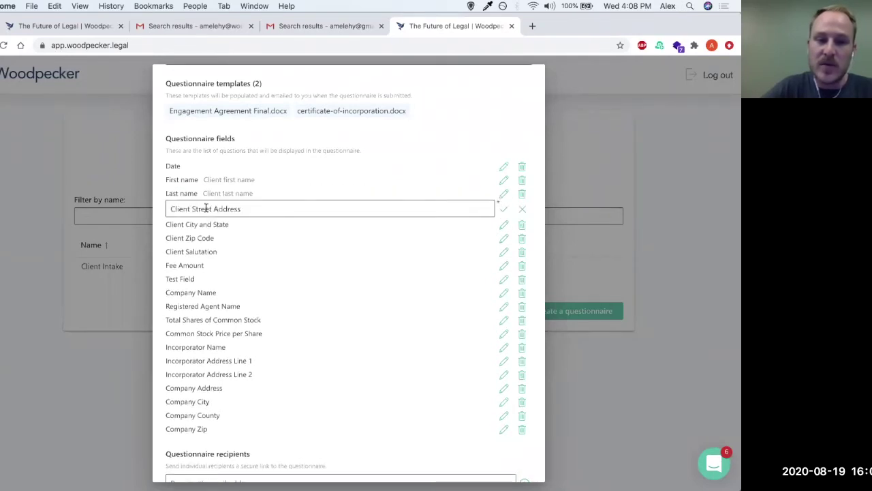
{"action": "left_click", "coordinate": [191, 209]}
{"action": "key", "text": "BackSpace"}
{"action": "key", "text": "BackSpace"}
{"action": "key", "text": "BackSpace"}
{"action": "key", "text": "BackSpace"}
{"action": "key", "text": "BackSpace"}
{"action": "key", "text": "BackSpace"}
{"action": "key", "text": "BackSpace"}
{"action": "left_click", "coordinate": [504, 210]}
{"action": "left_click", "coordinate": [503, 219]}
{"action": "left_click", "coordinate": [189, 222]}
{"action": "key", "text": "BackSpace"}
{"action": "key", "text": "BackSpace"}
{"action": "key", "text": "BackSpace"}
{"action": "key", "text": "BackSpace"}
{"action": "key", "text": "BackSpace"}
{"action": "key", "text": "BackSpace"}
{"action": "key", "text": "BackSpace"}
{"action": "type", "text": "Your"}
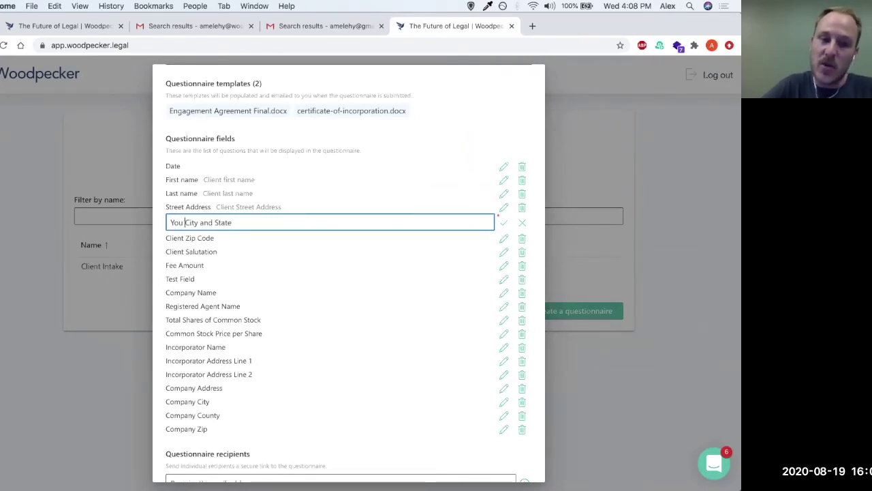
{"action": "left_click", "coordinate": [503, 223]}
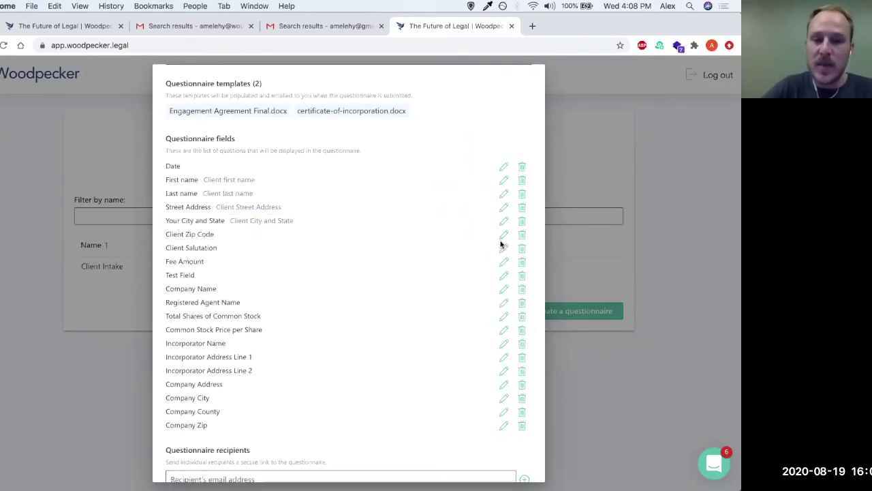
Step: Relabel the remaining client questions as Zip Code and Salutation
{"action": "left_click", "coordinate": [503, 234]}
{"action": "left_click", "coordinate": [192, 237]}
{"action": "key", "text": "BackSpace"}
{"action": "key", "text": "BackSpace"}
{"action": "key", "text": "BackSpace"}
{"action": "key", "text": "BackSpace"}
{"action": "key", "text": "BackSpace"}
{"action": "key", "text": "BackSpace"}
{"action": "key", "text": "BackSpace"}
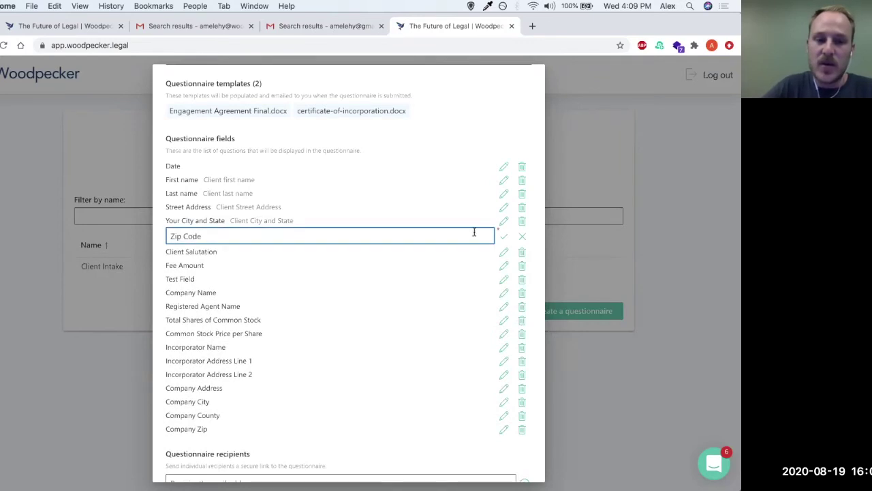
{"action": "left_click", "coordinate": [504, 237]}
{"action": "left_click", "coordinate": [503, 247]}
{"action": "left_click", "coordinate": [192, 249]}
{"action": "key", "text": "BackSpace"}
{"action": "key", "text": "BackSpace"}
{"action": "key", "text": "BackSpace"}
{"action": "key", "text": "BackSpace"}
{"action": "key", "text": "BackSpace"}
{"action": "key", "text": "BackSpace"}
{"action": "key", "text": "BackSpace"}
{"action": "left_click", "coordinate": [503, 249]}
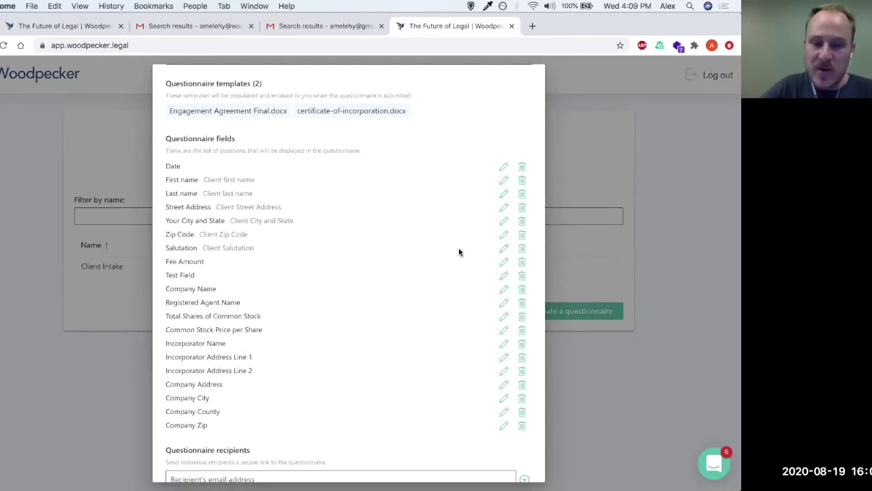
Step: Remove Fee Amount, Test Field, both common stock questions and the three Incorporator questions
{"action": "left_click", "coordinate": [523, 262]}
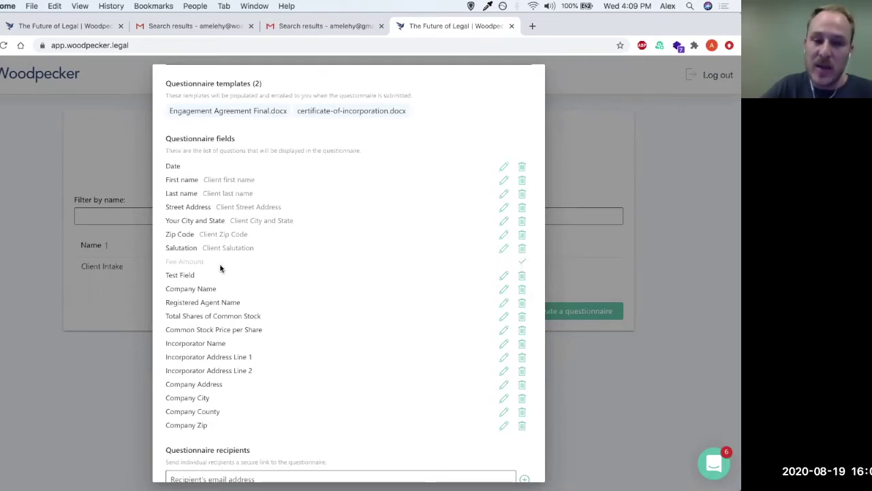
{"action": "left_click", "coordinate": [522, 274]}
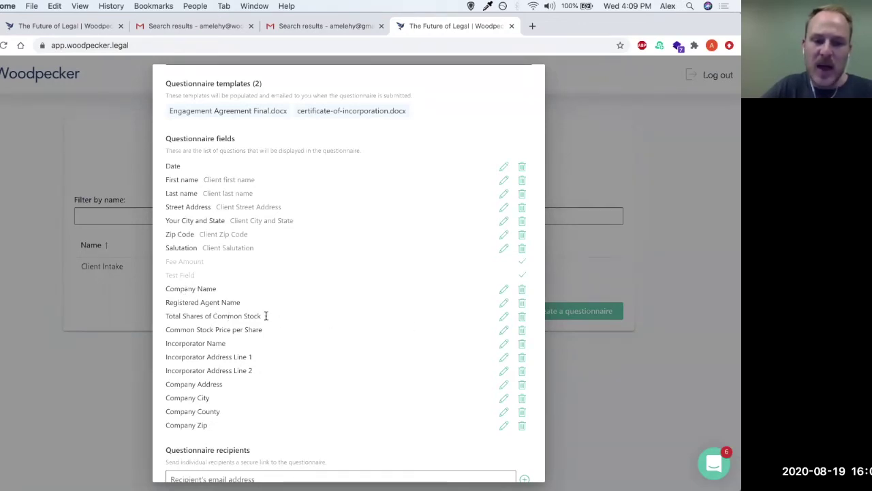
{"action": "left_click", "coordinate": [522, 316]}
{"action": "left_click", "coordinate": [522, 330]}
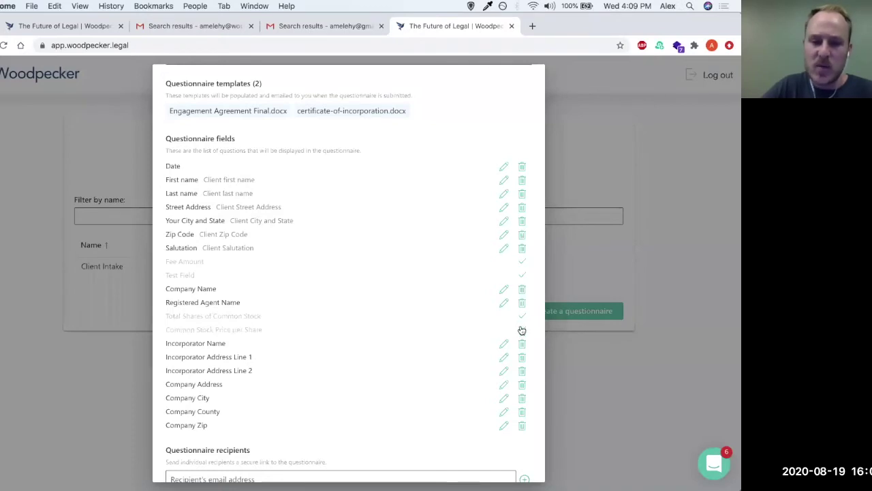
{"action": "left_click", "coordinate": [522, 344]}
{"action": "left_click", "coordinate": [522, 357]}
{"action": "left_click", "coordinate": [522, 371]}
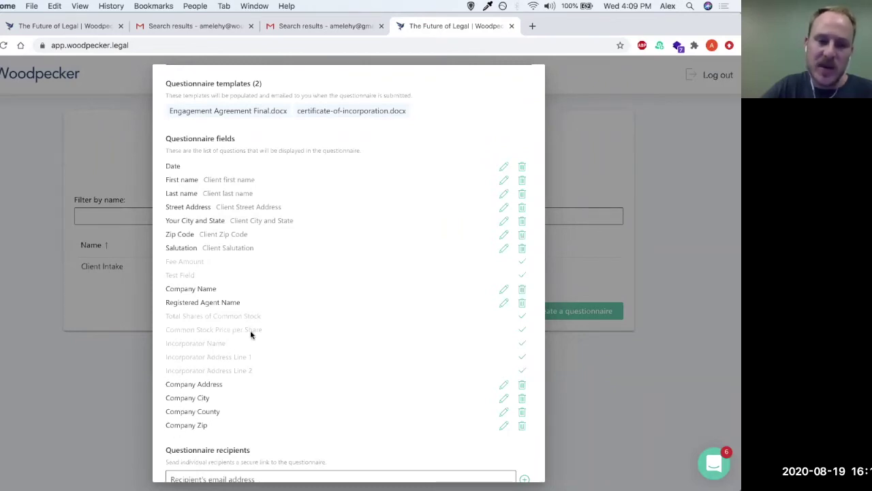
Step: Scroll down to the Questionnaire recipients field and place the cursor in it
{"action": "scroll", "coordinate": [280, 305], "scroll_direction": "up", "scroll_amount": 1}
{"action": "scroll", "coordinate": [280, 306], "scroll_direction": "down", "scroll_amount": 1}
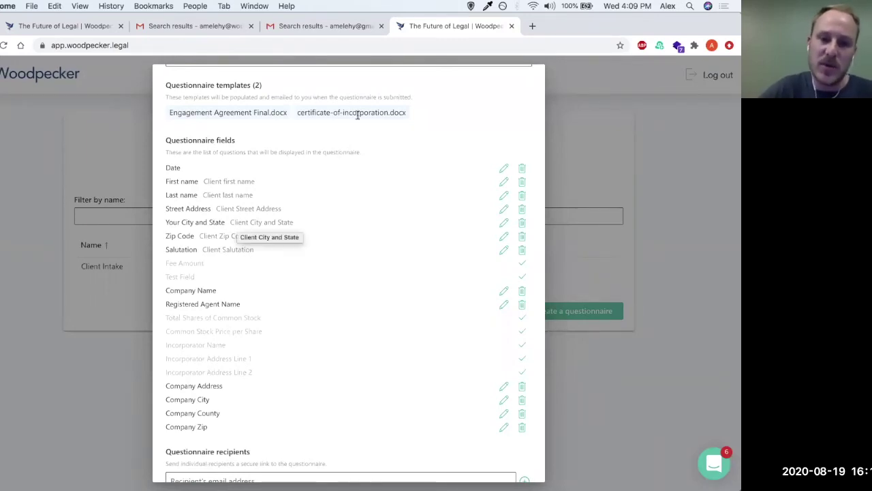
{"action": "scroll", "coordinate": [296, 220], "scroll_direction": "down", "scroll_amount": 1}
{"action": "scroll", "coordinate": [296, 220], "scroll_direction": "down", "scroll_amount": 3}
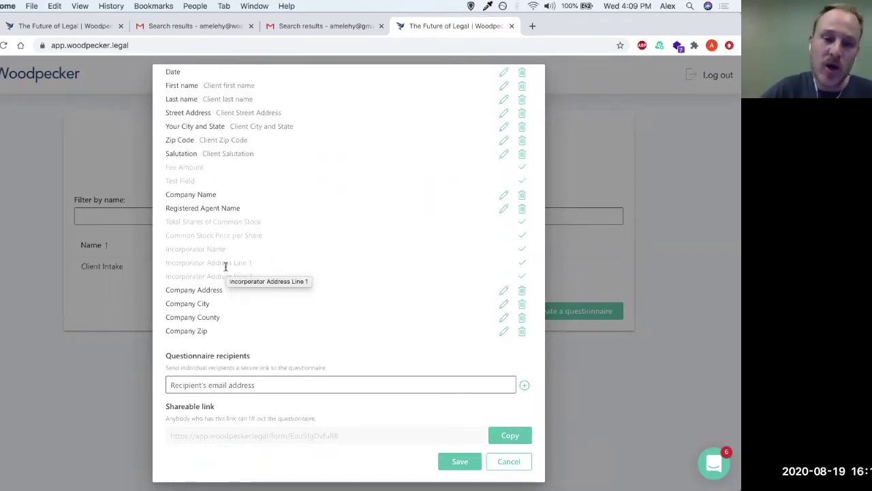
{"action": "scroll", "coordinate": [238, 215], "scroll_direction": "up", "scroll_amount": 1}
{"action": "scroll", "coordinate": [238, 215], "scroll_direction": "down", "scroll_amount": 1}
{"action": "left_click", "coordinate": [250, 384]}
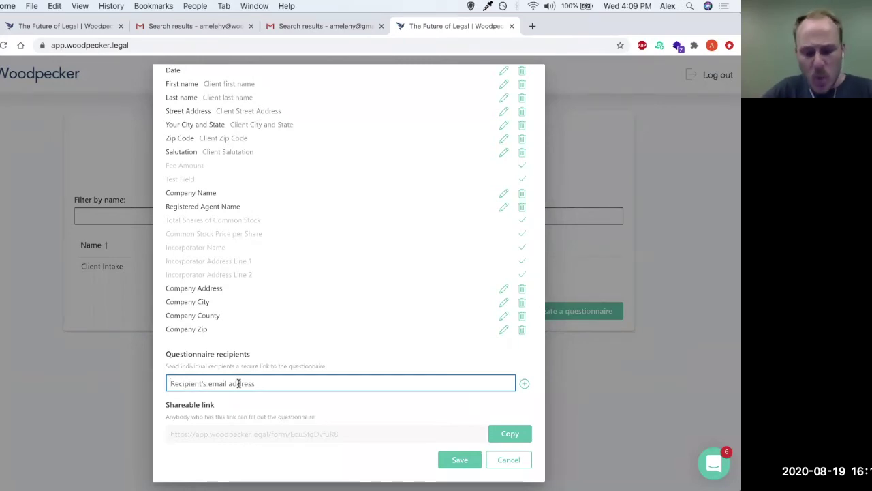
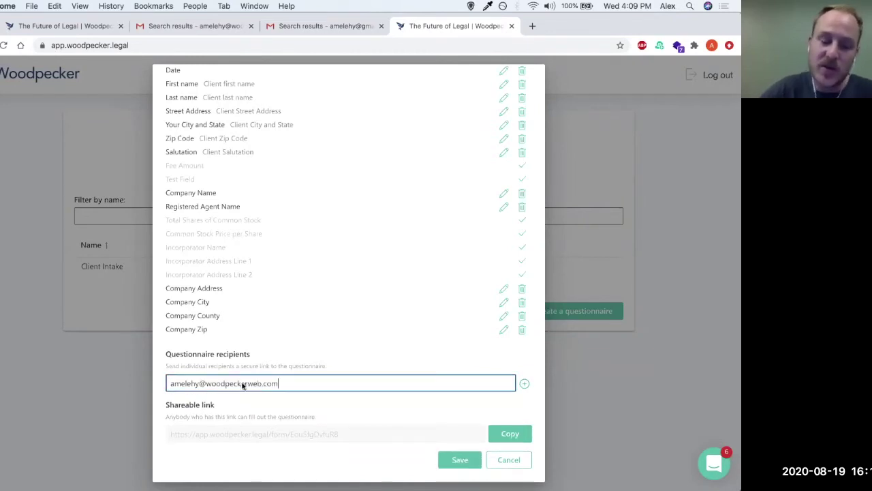
Step: Enter the recipient's e-mail address, leaving no extra empty recipient row
{"action": "left_click", "coordinate": [522, 386]}
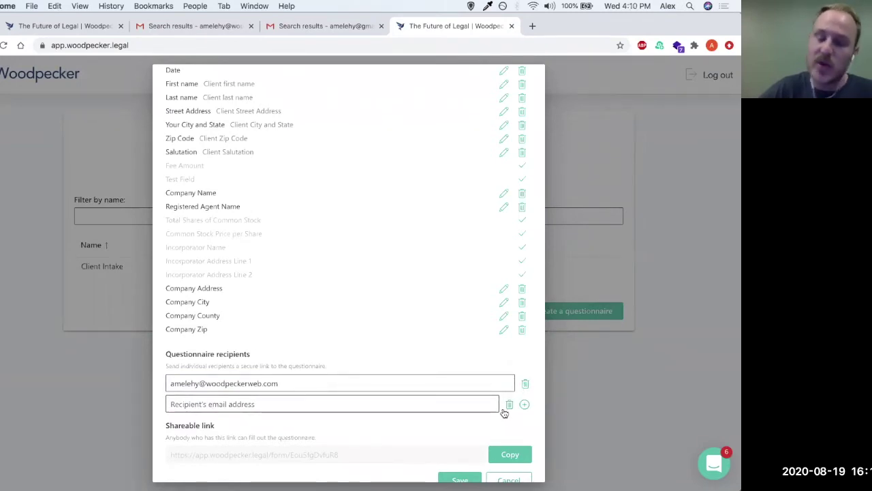
{"action": "left_click", "coordinate": [509, 406]}
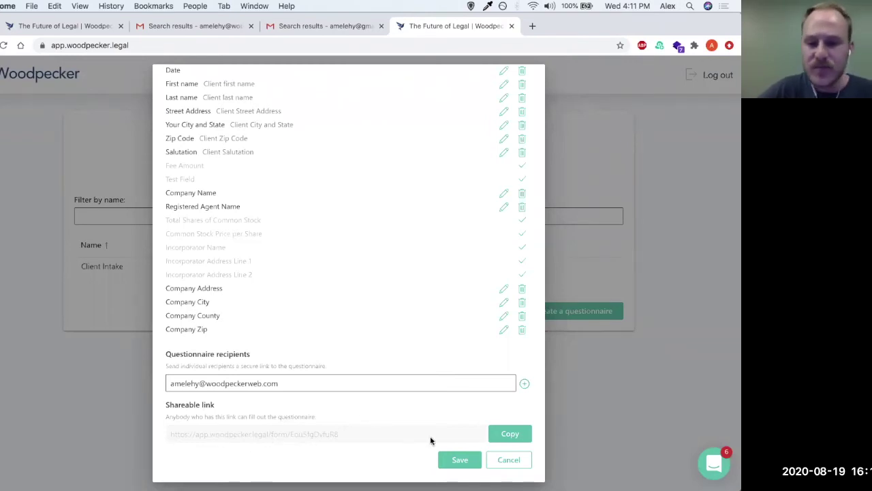
Step: Save the Incorporation Questionnaire, then reopen its settings to review them and cancel out
{"action": "left_click", "coordinate": [460, 460]}
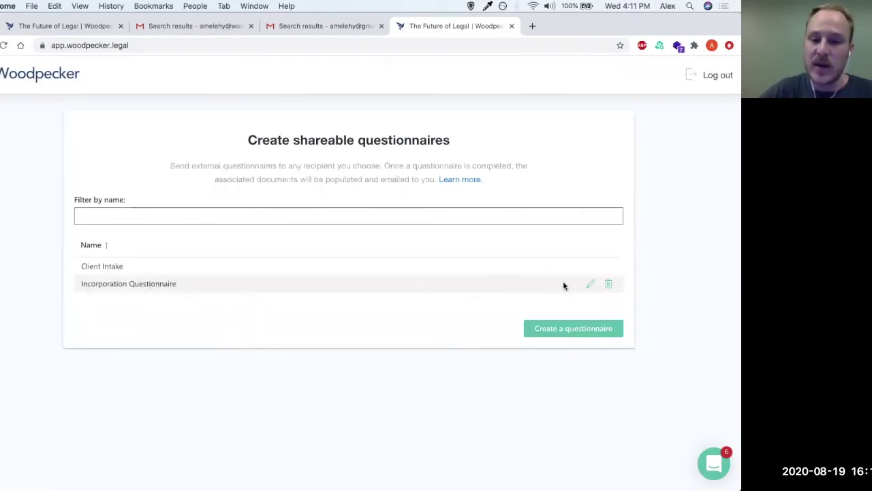
{"action": "left_click", "coordinate": [589, 284]}
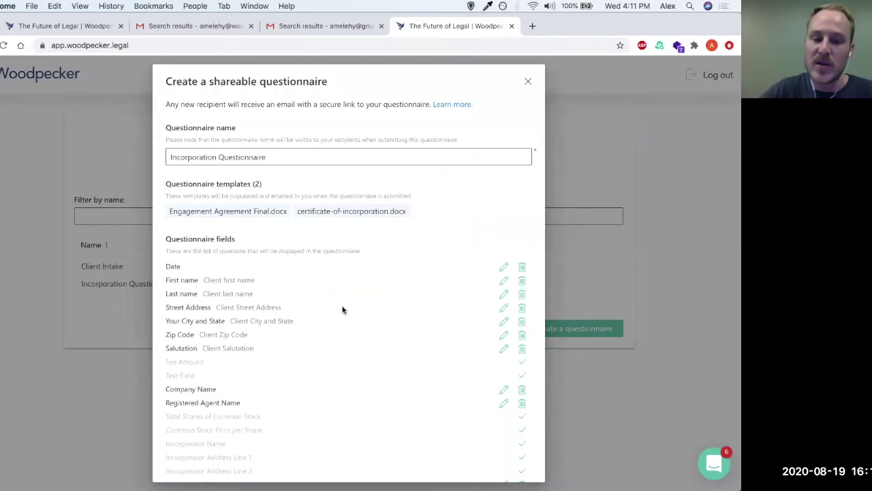
{"action": "scroll", "coordinate": [349, 295], "scroll_direction": "down", "scroll_amount": 5}
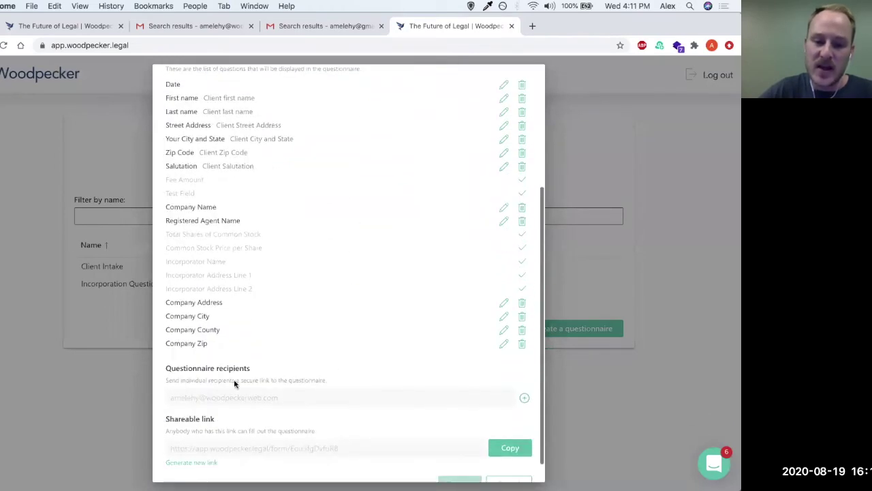
{"action": "scroll", "coordinate": [225, 382], "scroll_direction": "down", "scroll_amount": 1}
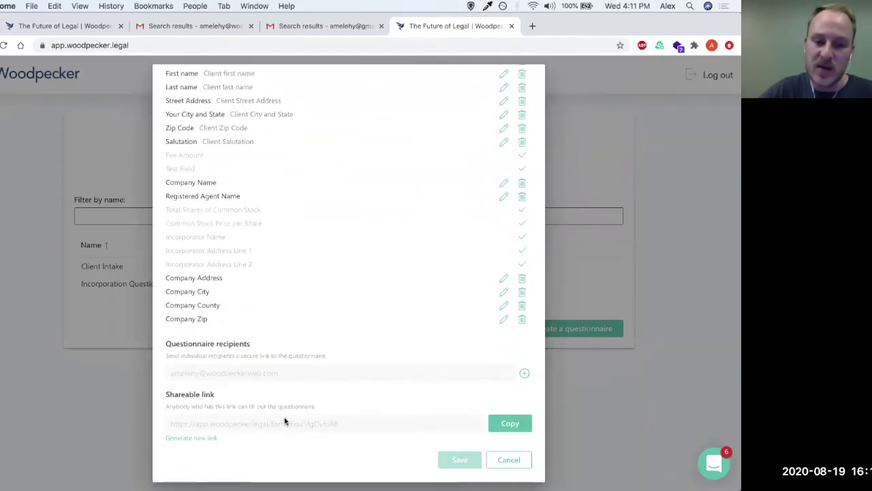
{"action": "left_click", "coordinate": [509, 459]}
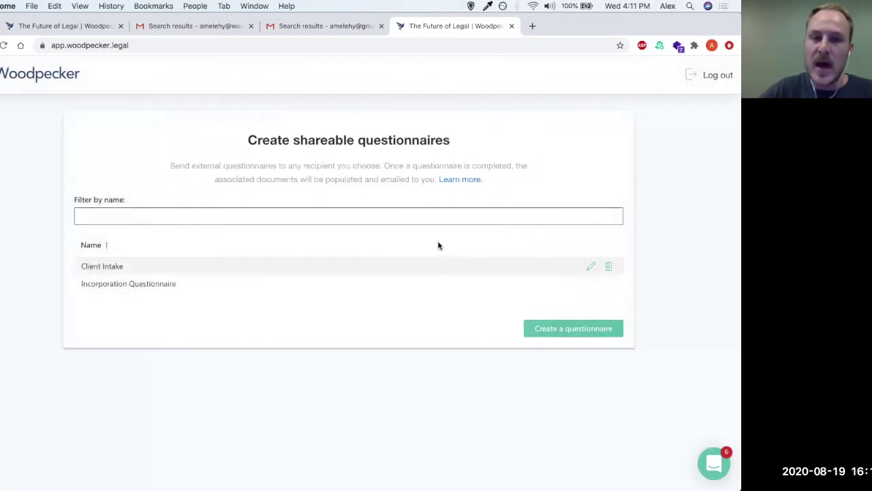
Step: Refresh Gmail and read the full 'Your Woodpecker Questionnaire Has Arrived!' email
{"action": "left_click", "coordinate": [182, 27]}
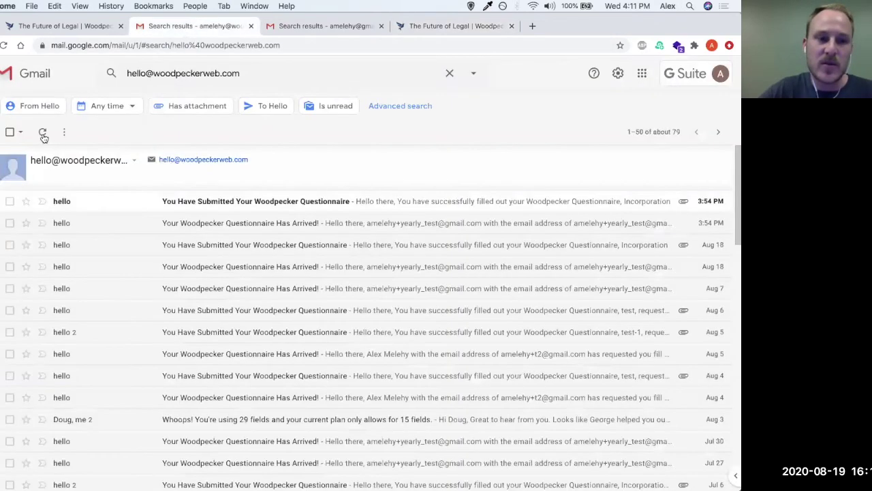
{"action": "left_click", "coordinate": [42, 133]}
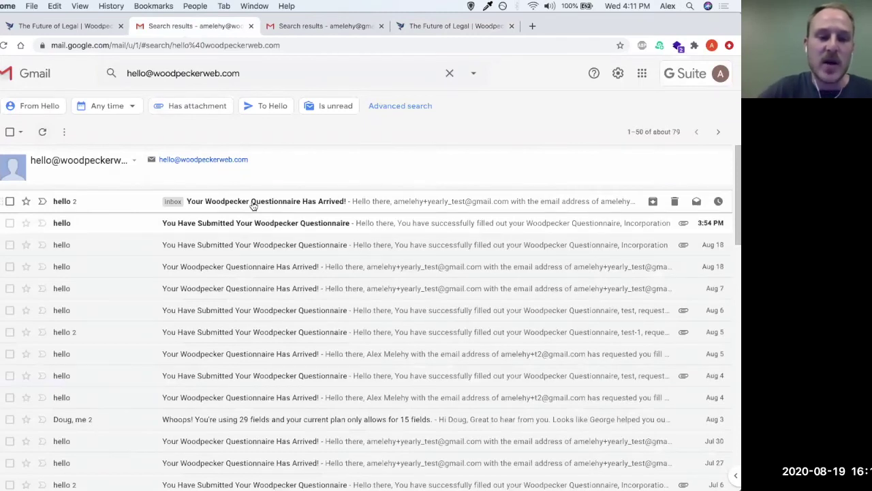
{"action": "left_click", "coordinate": [252, 203]}
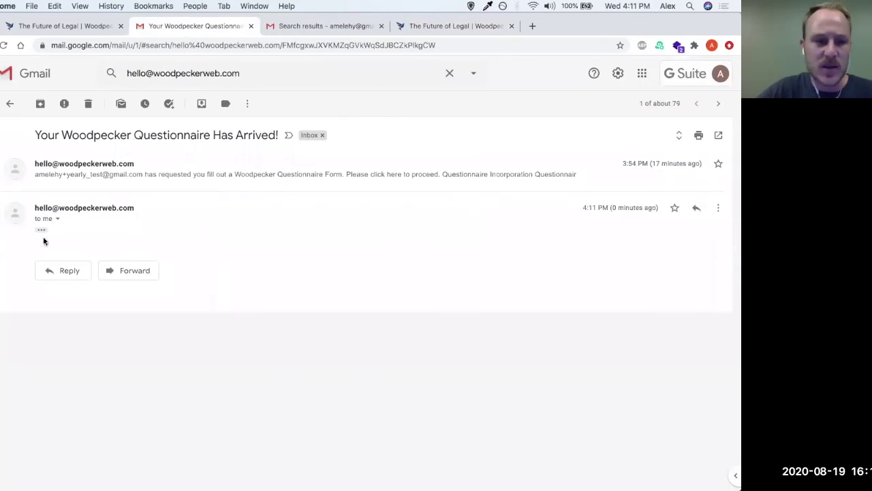
{"action": "left_click", "coordinate": [41, 230]}
{"action": "scroll", "coordinate": [204, 327], "scroll_direction": "down", "scroll_amount": 3}
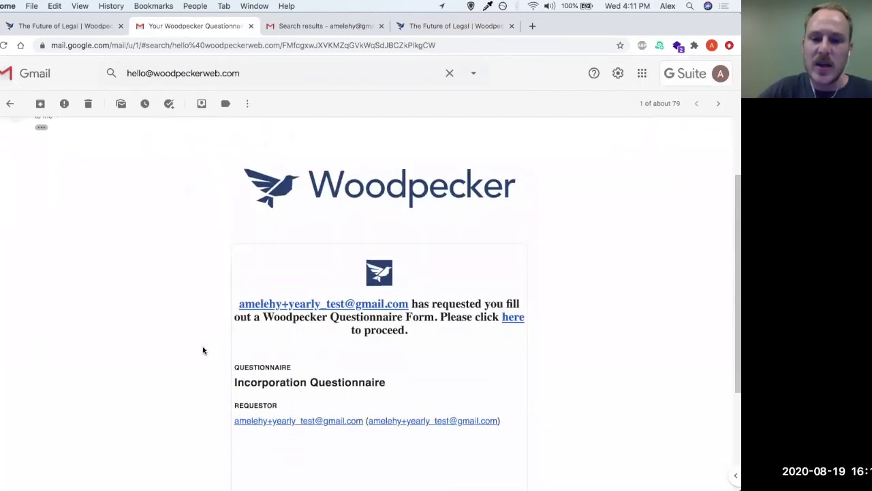
{"action": "scroll", "coordinate": [202, 350], "scroll_direction": "down", "scroll_amount": 1}
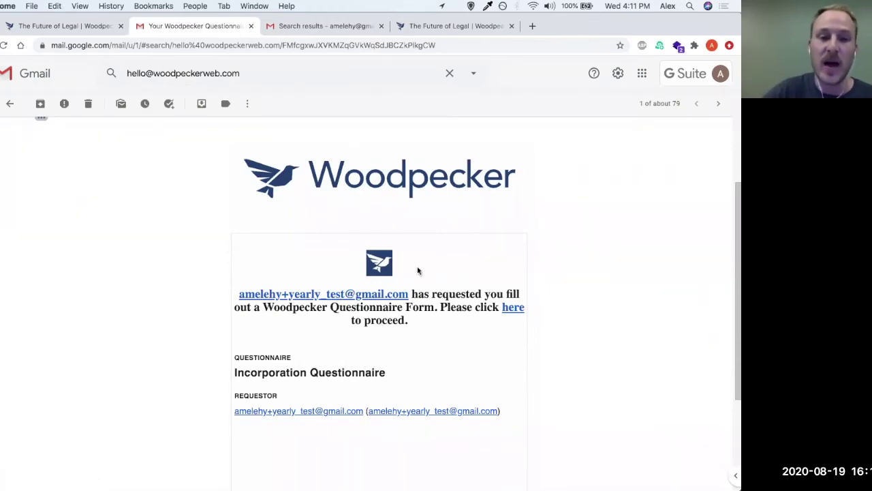
{"action": "scroll", "coordinate": [150, 229], "scroll_direction": "up", "scroll_amount": 1}
{"action": "scroll", "coordinate": [82, 136], "scroll_direction": "up", "scroll_amount": 1}
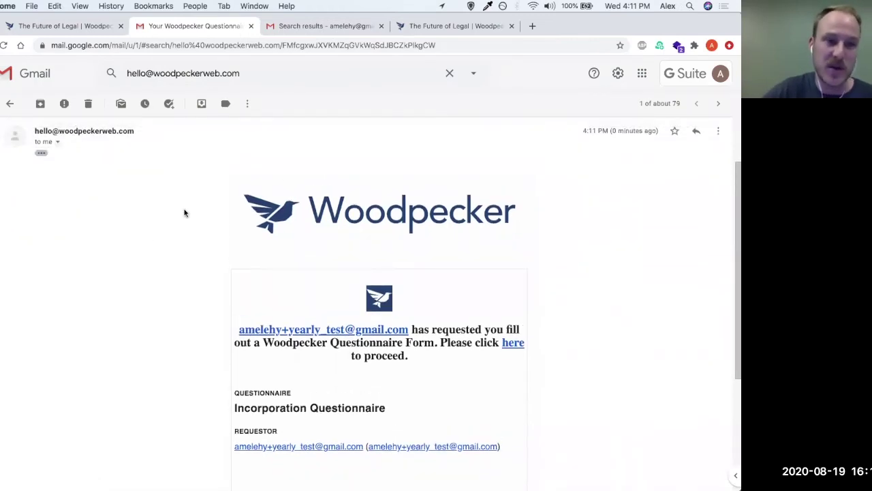
{"action": "scroll", "coordinate": [422, 371], "scroll_direction": "down", "scroll_amount": 1}
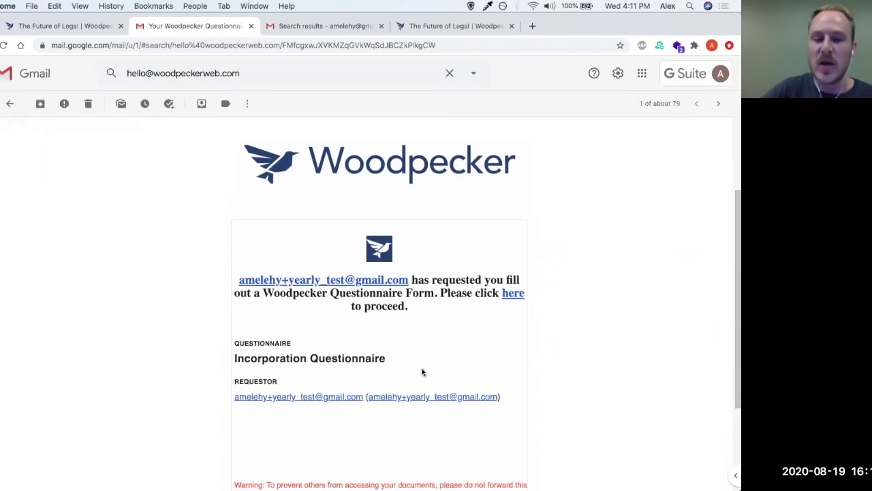
{"action": "scroll", "coordinate": [436, 378], "scroll_direction": "down", "scroll_amount": 1}
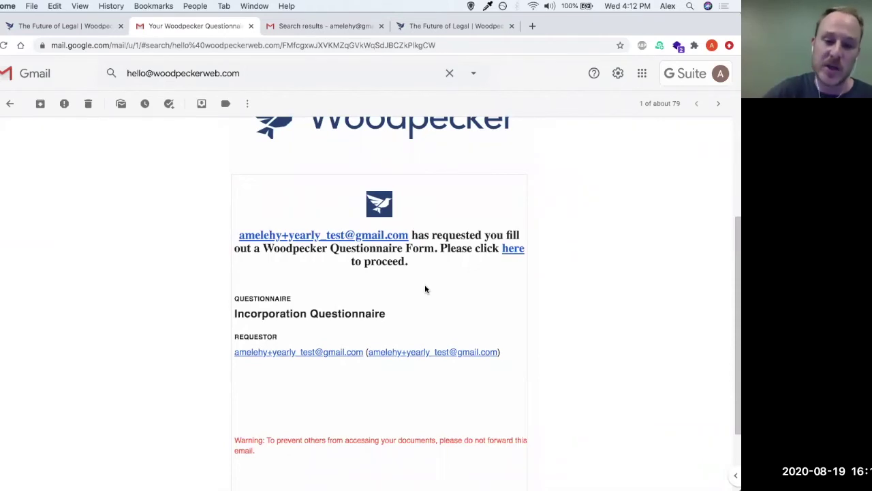
{"action": "scroll", "coordinate": [424, 289], "scroll_direction": "down", "scroll_amount": 1}
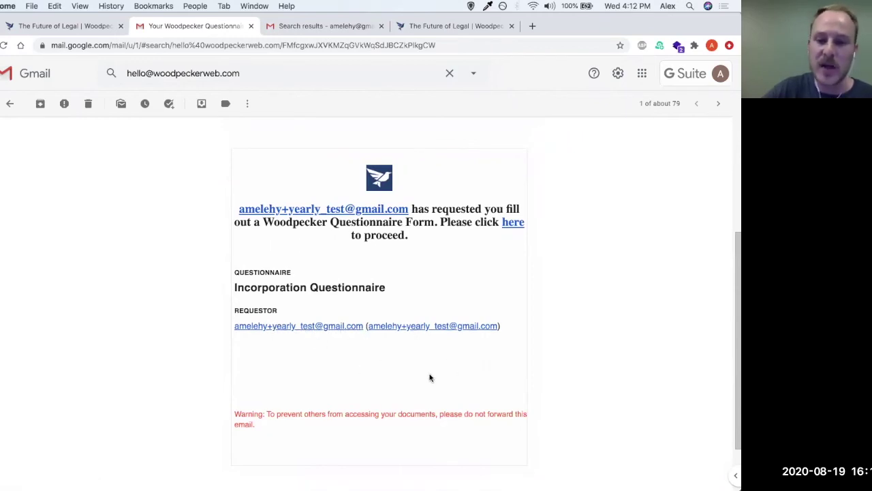
{"action": "scroll", "coordinate": [500, 250], "scroll_direction": "up", "scroll_amount": 1}
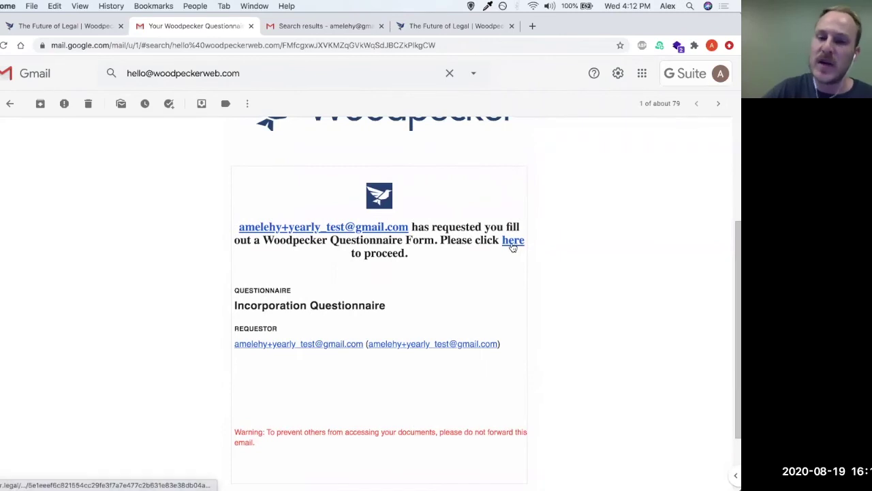
Step: Open the questionnaire form, set the date to Aug 20, 2020, and enter the client's first and last name
{"action": "left_click", "coordinate": [511, 246]}
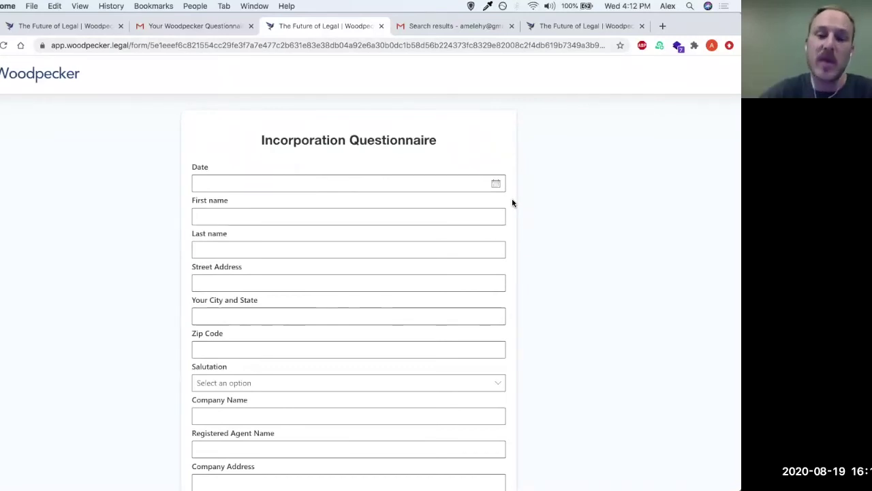
{"action": "left_click", "coordinate": [428, 187]}
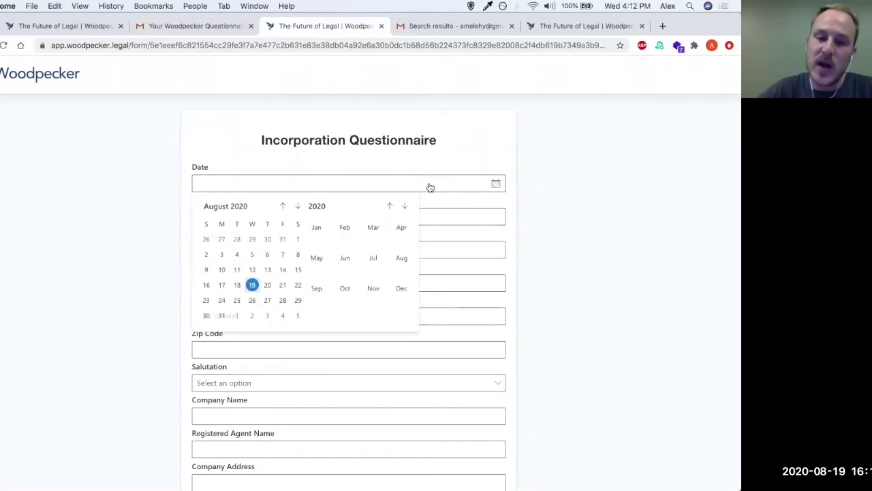
{"action": "left_click", "coordinate": [267, 285]}
{"action": "left_click", "coordinate": [280, 218]}
{"action": "type", "text": "John"}
{"action": "key", "text": "Tab"}
{"action": "type", "text": "Smith"}
Step: Fill in the client's street address, city and state, and zip code, and choose salutation Mr
{"action": "key", "text": "Tab"}
{"action": "type", "text": "123 Main St."}
{"action": "key", "text": "Tab"}
{"action": "type", "text": "Boston, MA"}
{"action": "key", "text": "Tab"}
{"action": "type", "text": "02116"}
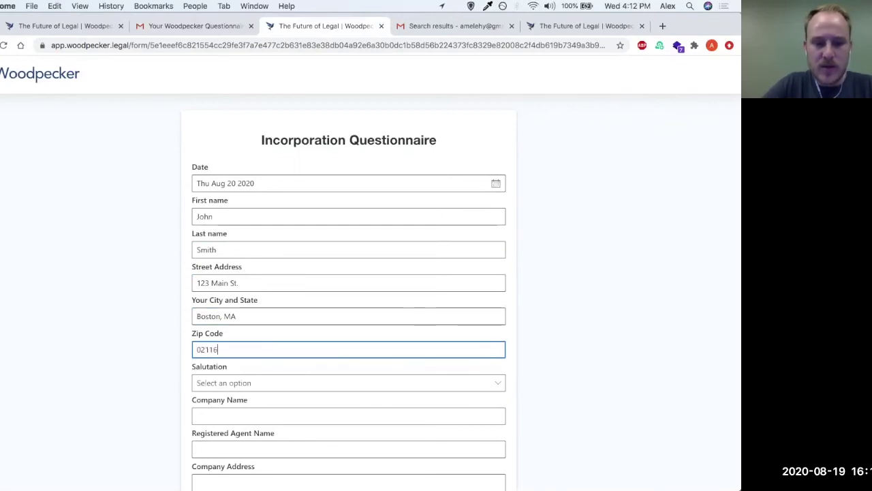
{"action": "key", "text": "Tab"}
{"action": "key", "text": "m"}
{"action": "scroll", "coordinate": [262, 281], "scroll_direction": "down", "scroll_amount": 3}
{"action": "scroll", "coordinate": [248, 272], "scroll_direction": "down", "scroll_amount": 3}
Step: Enter company name ACME, then the company's street address and the city Boston
{"action": "left_click", "coordinate": [241, 214]}
{"action": "type", "text": "ACME"}
{"action": "key", "text": "Tab"}
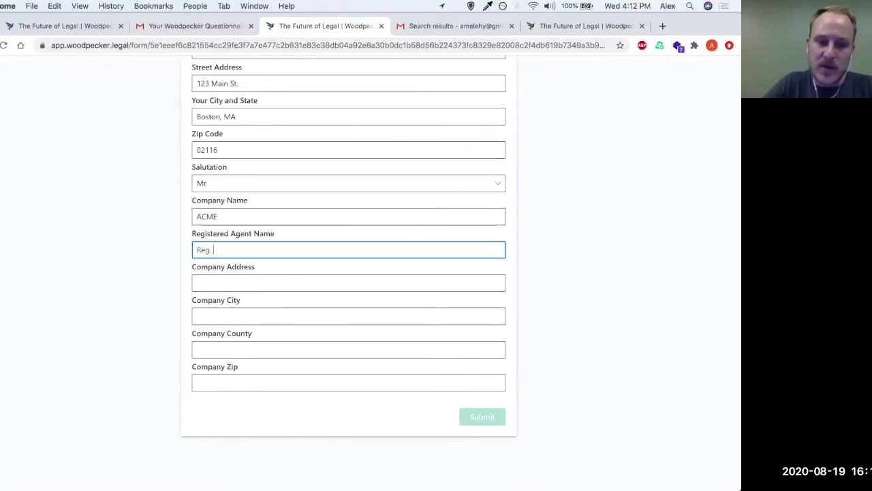
{"action": "key", "text": "Tab"}
{"action": "type", "text": "123 Broadwa"}
{"action": "key", "text": "Tab"}
{"action": "type", "text": "Boston"}
Step: Fill in the company county as Suffolk and the company's zip code
{"action": "key", "text": "Tab"}
{"action": "type", "text": "Fu"}
{"action": "key", "text": "BackSpace"}
{"action": "key", "text": "BackSpace"}
{"action": "type", "text": "Suf"}
{"action": "key", "text": "BackSpace"}
{"action": "key", "text": "BackSpace"}
{"action": "type", "text": "uffolk"}
{"action": "key", "text": "Tab"}
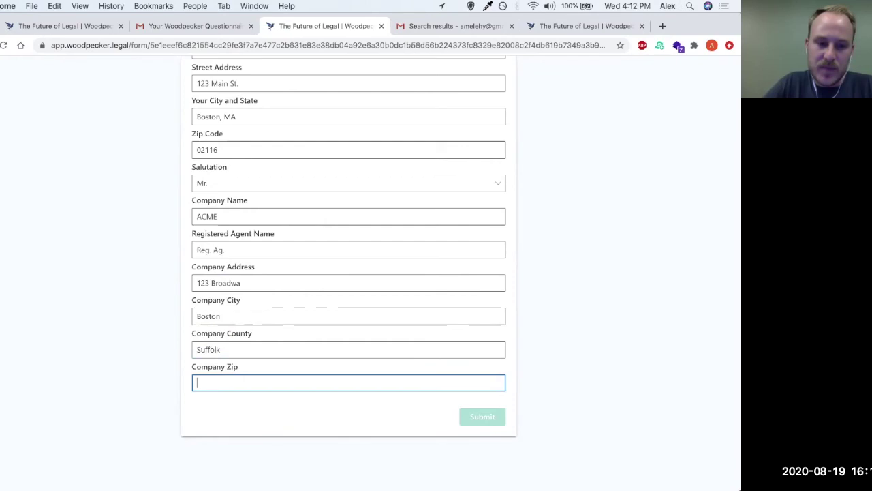
{"action": "type", "text": "02116"}
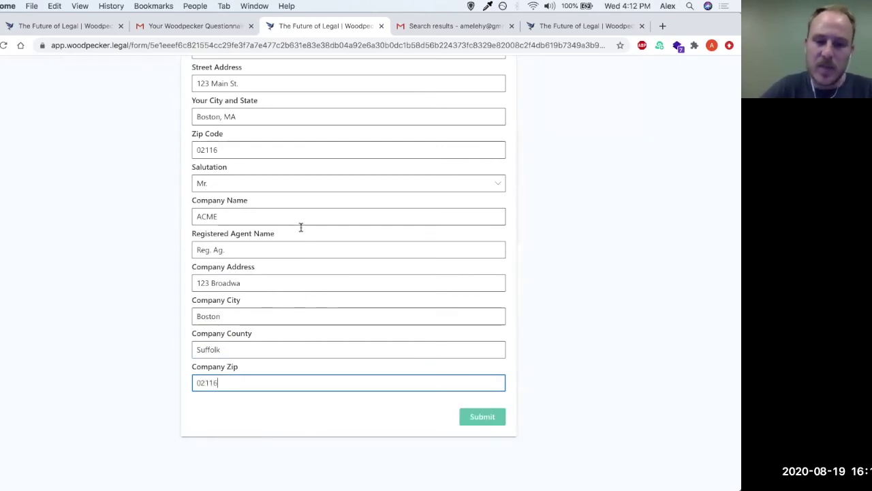
Step: Submit the questionnaire and refresh Gmail's list to show the new confirmation email
{"action": "left_click", "coordinate": [477, 417]}
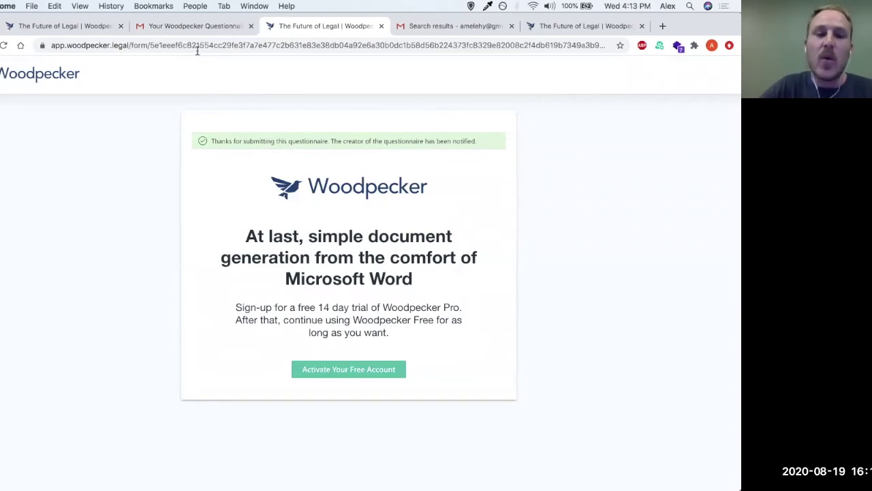
{"action": "left_click", "coordinate": [196, 26]}
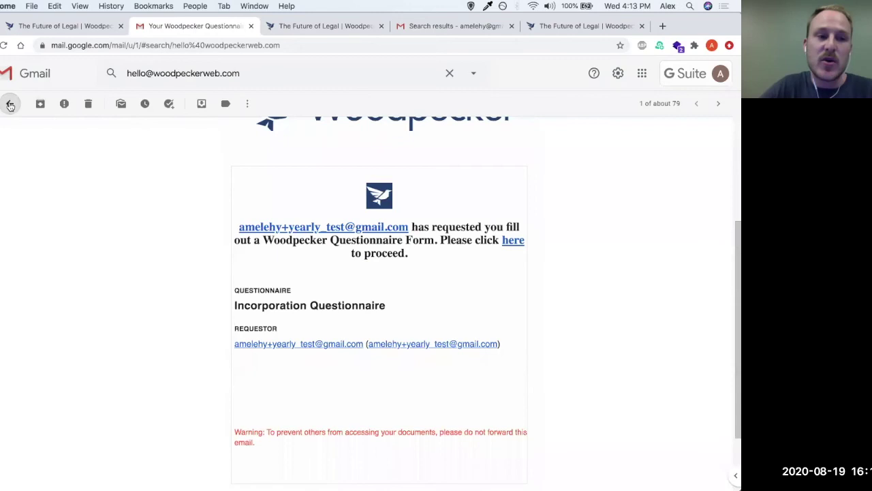
{"action": "left_click", "coordinate": [9, 104]}
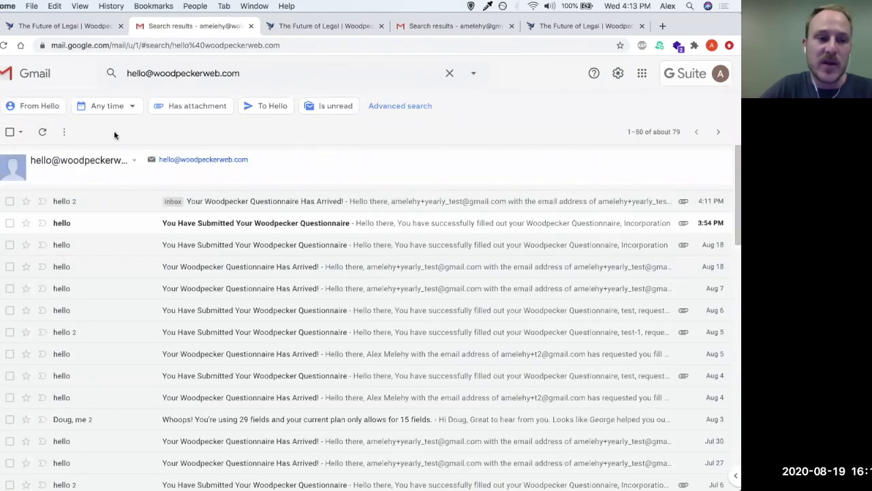
{"action": "left_click", "coordinate": [42, 131]}
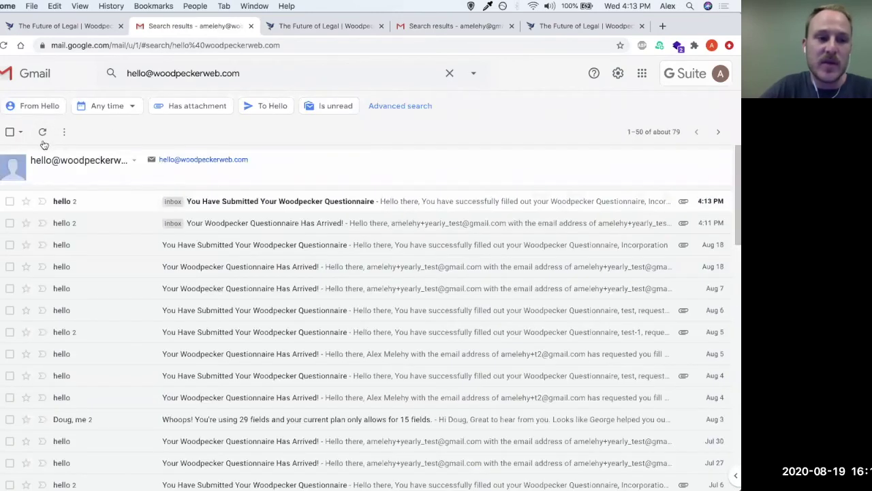
Step: Review the submitter's confirmation email and its responses CSV, then view the other account's Woodpecker results
{"action": "left_click", "coordinate": [249, 205]}
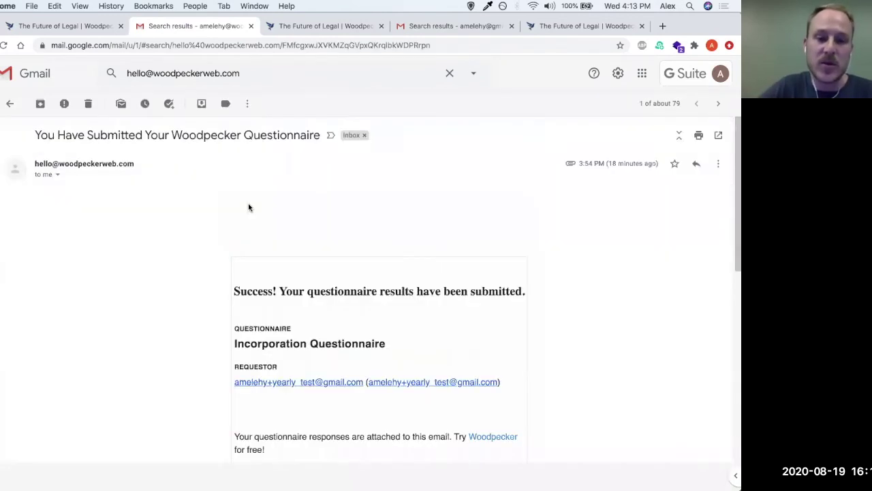
{"action": "scroll", "coordinate": [419, 273], "scroll_direction": "down", "scroll_amount": 4}
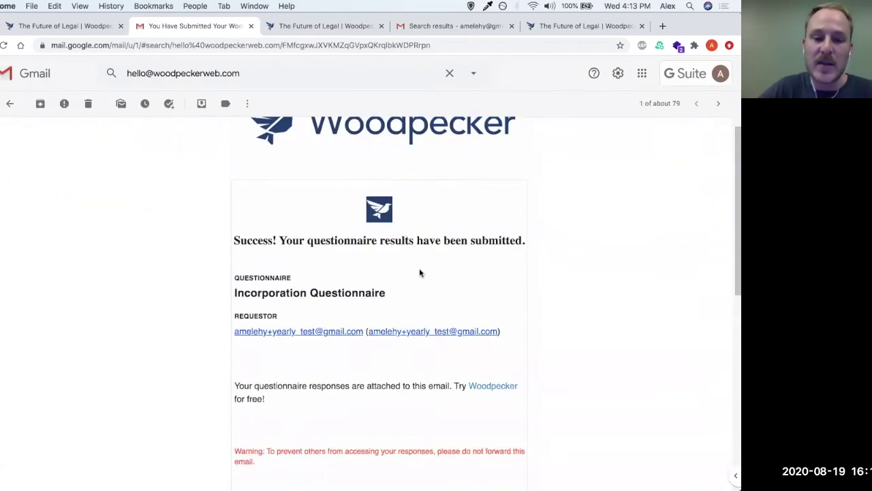
{"action": "scroll", "coordinate": [457, 219], "scroll_direction": "down", "scroll_amount": 3}
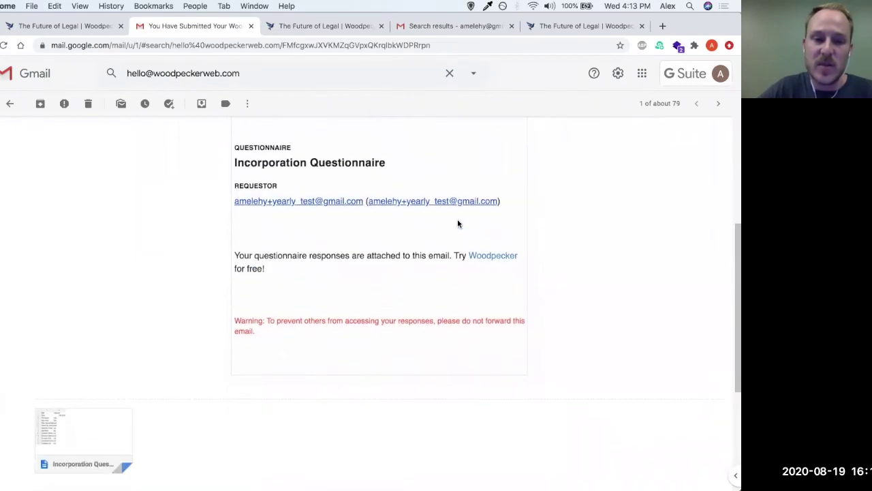
{"action": "mouse_move", "coordinate": [103, 423]}
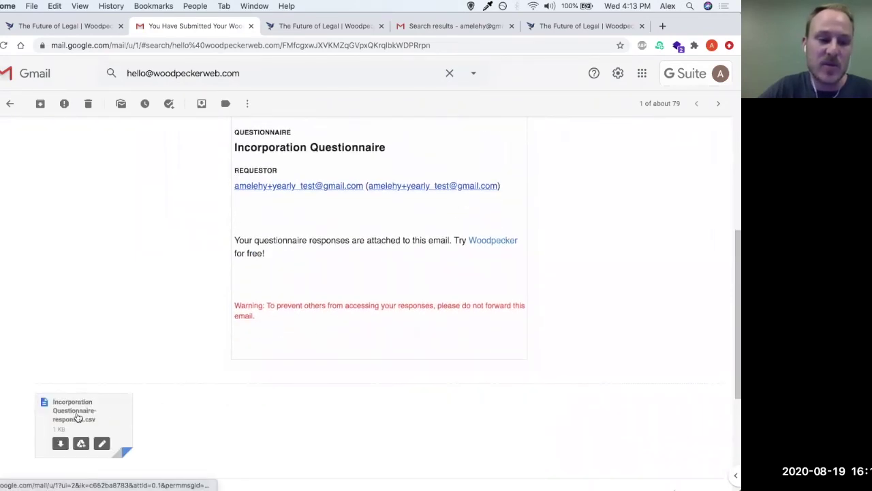
{"action": "scroll", "coordinate": [124, 389], "scroll_direction": "up", "scroll_amount": 5}
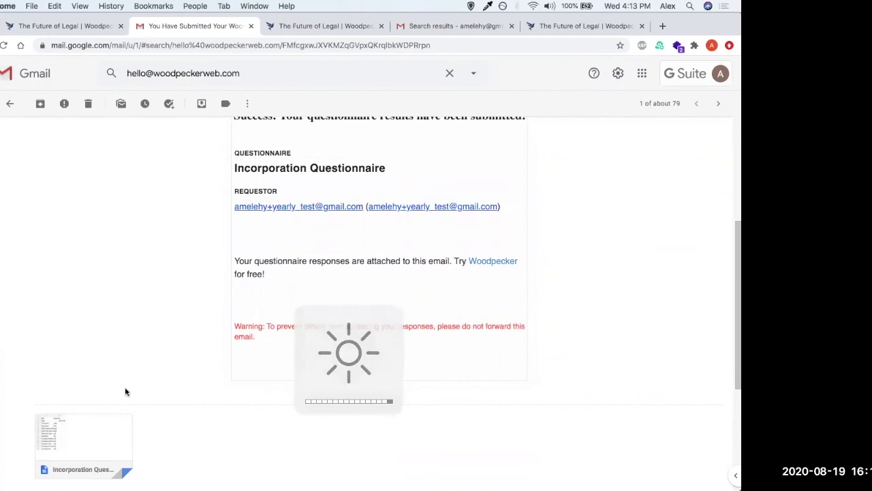
{"action": "scroll", "coordinate": [125, 391], "scroll_direction": "up", "scroll_amount": 2}
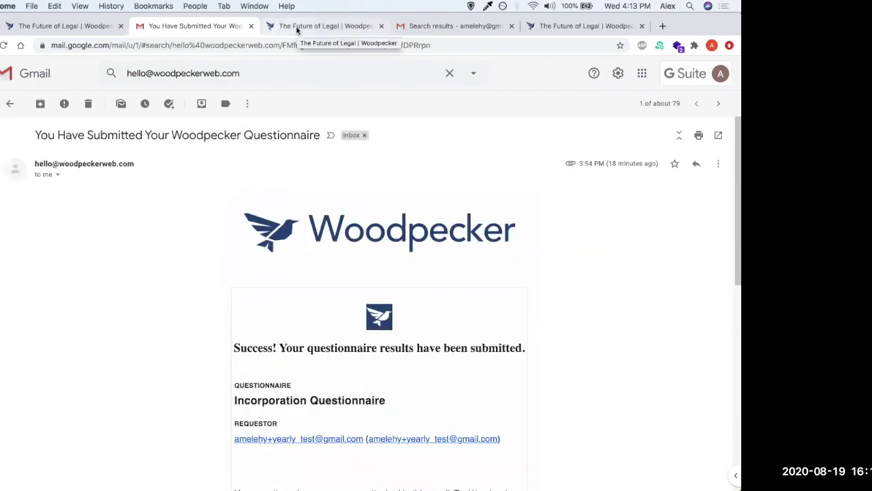
{"action": "left_click", "coordinate": [348, 29]}
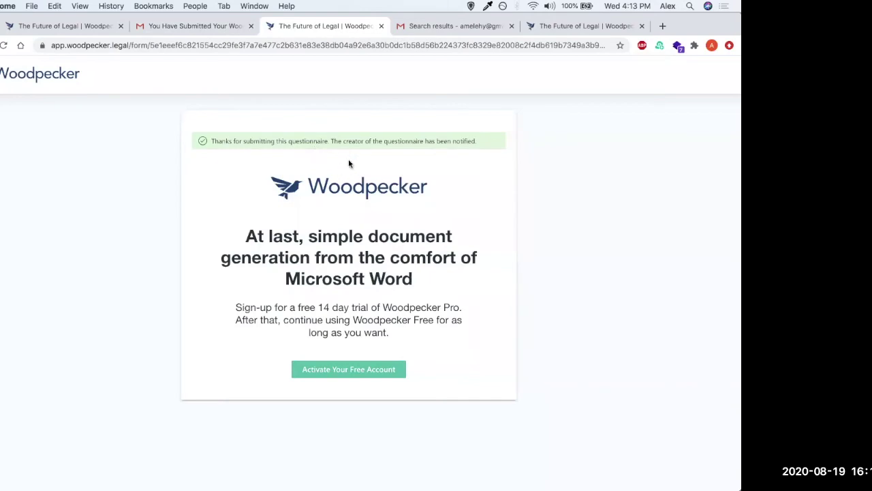
{"action": "left_click", "coordinate": [434, 27]}
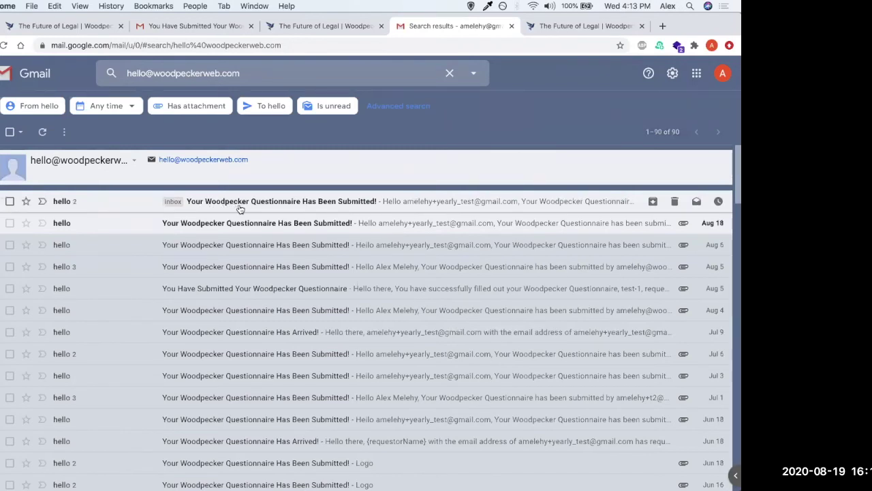
Step: Check the creator's 'Has Been Submitted!' email attachments: Incorporation Questionnaire.zip and the responses CSV
{"action": "left_click", "coordinate": [240, 208]}
{"action": "scroll", "coordinate": [313, 306], "scroll_direction": "down", "scroll_amount": 3}
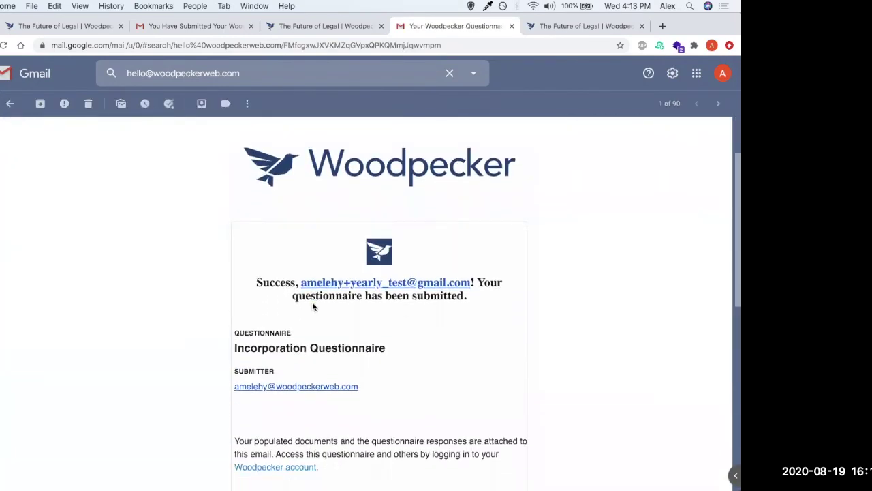
{"action": "scroll", "coordinate": [313, 306], "scroll_direction": "down", "scroll_amount": 3}
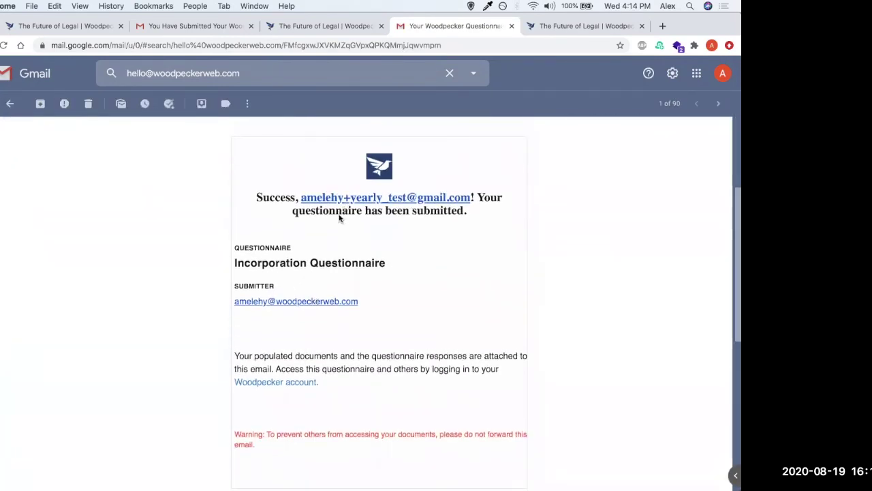
{"action": "scroll", "coordinate": [310, 252], "scroll_direction": "down", "scroll_amount": 1}
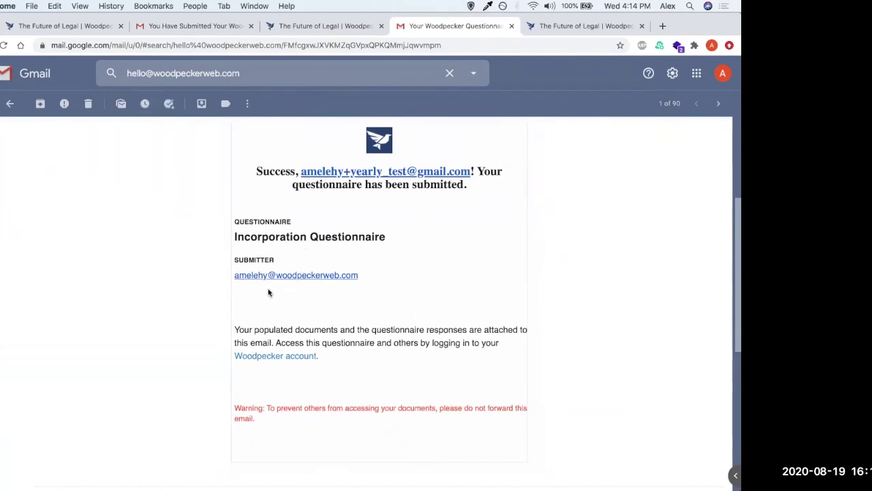
{"action": "scroll", "coordinate": [268, 289], "scroll_direction": "down", "scroll_amount": 2}
{"action": "scroll", "coordinate": [312, 306], "scroll_direction": "down", "scroll_amount": 3}
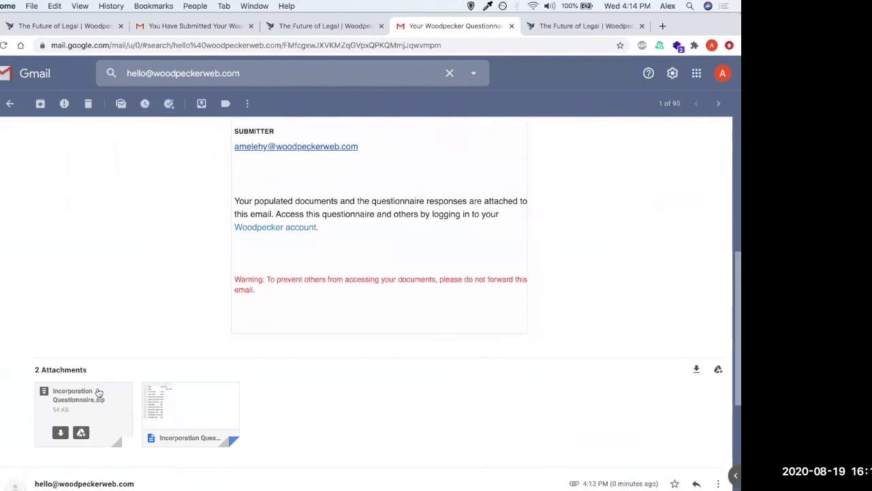
{"action": "mouse_move", "coordinate": [203, 413]}
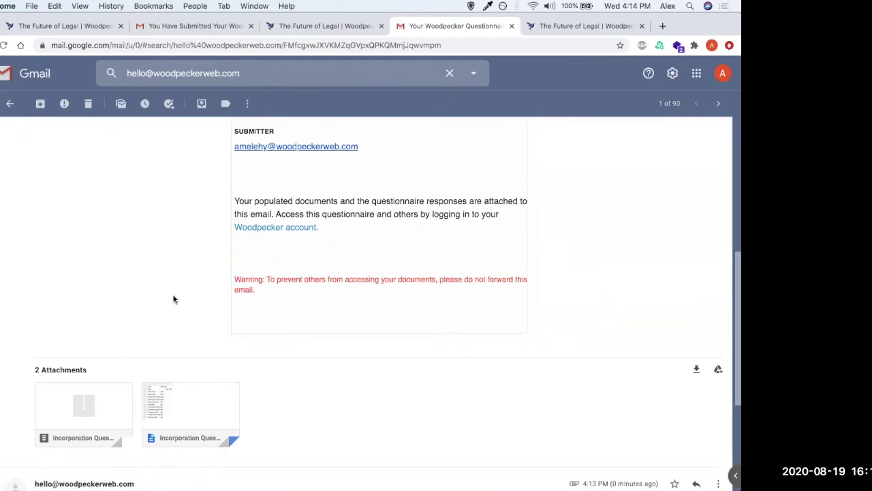
{"action": "mouse_move", "coordinate": [70, 402]}
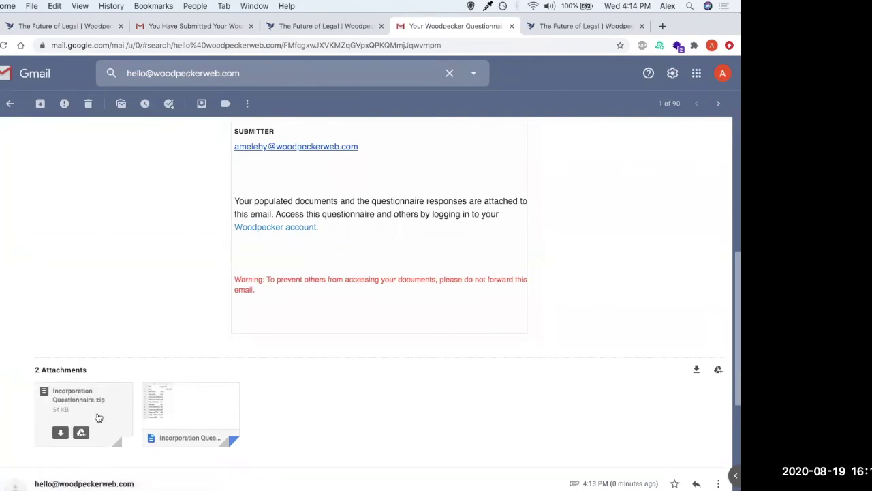
{"action": "scroll", "coordinate": [137, 346], "scroll_direction": "up", "scroll_amount": 5}
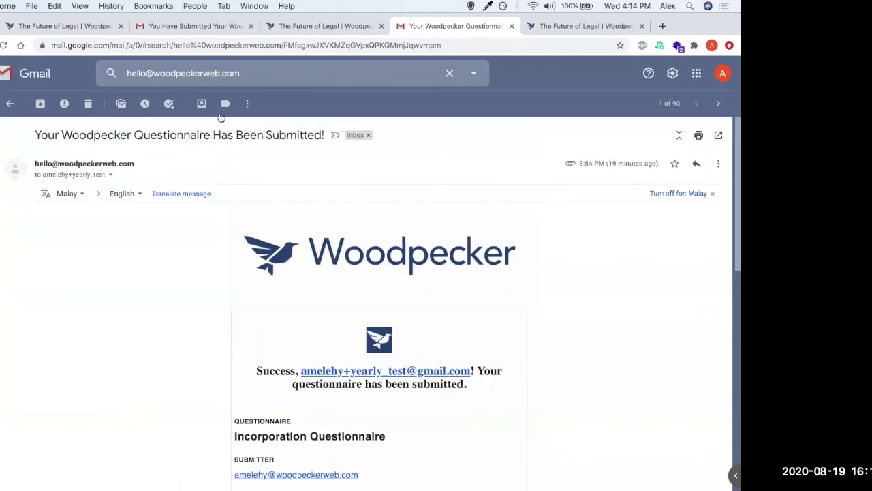
{"action": "left_click", "coordinate": [307, 30]}
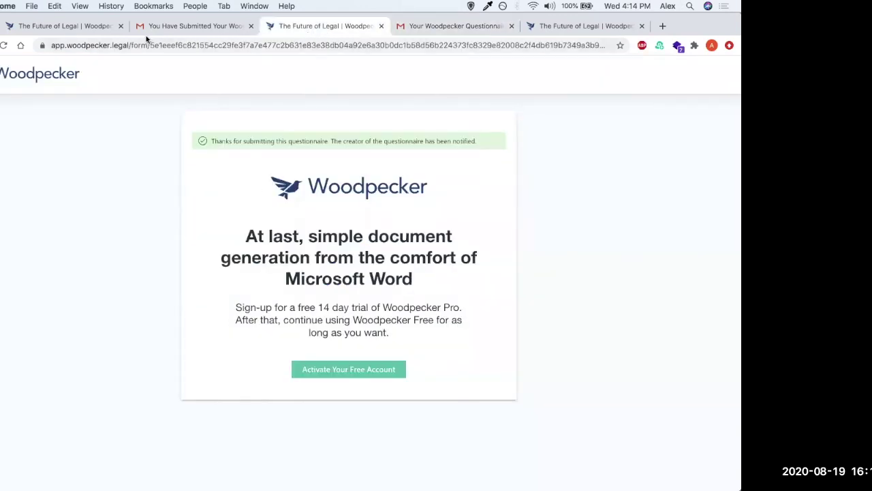
Step: Copy Incorporation Questionnaire's shareable link from its settings, then cancel without saving changes
{"action": "left_click", "coordinate": [92, 30]}
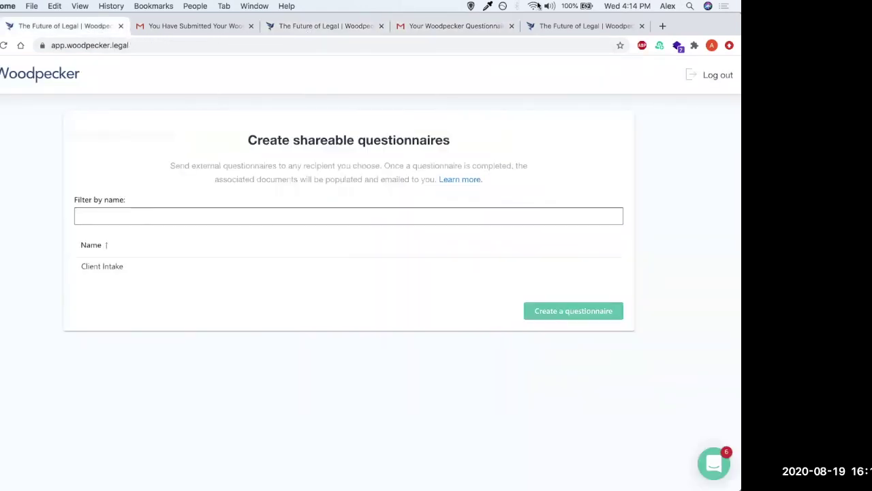
{"action": "left_click", "coordinate": [546, 27]}
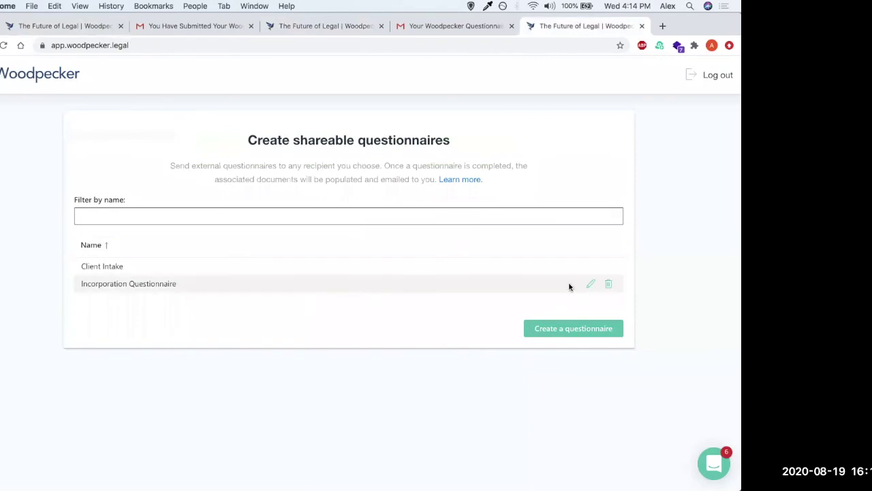
{"action": "left_click", "coordinate": [590, 285]}
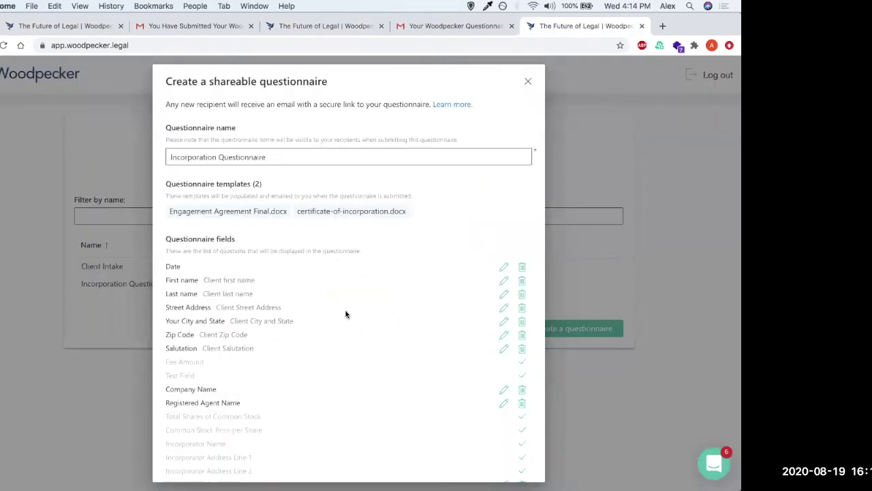
{"action": "scroll", "coordinate": [345, 314], "scroll_direction": "down", "scroll_amount": 3}
{"action": "scroll", "coordinate": [345, 314], "scroll_direction": "down", "scroll_amount": 2}
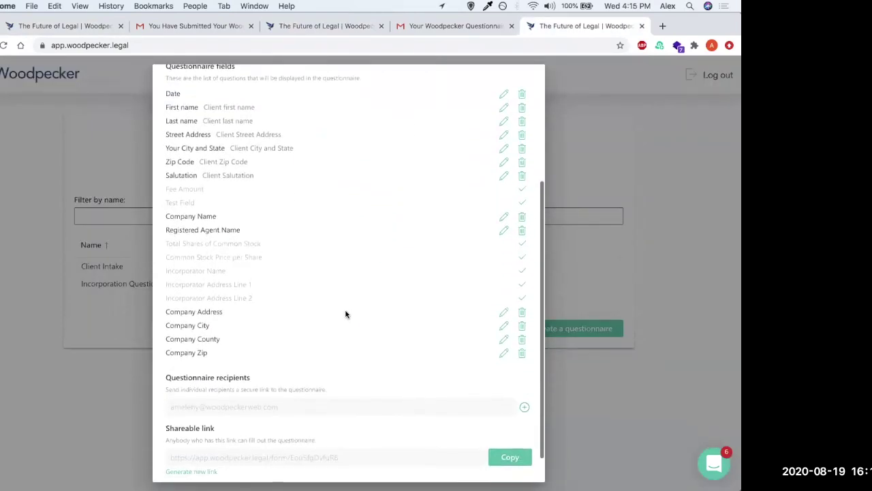
{"action": "scroll", "coordinate": [346, 314], "scroll_direction": "down", "scroll_amount": 2}
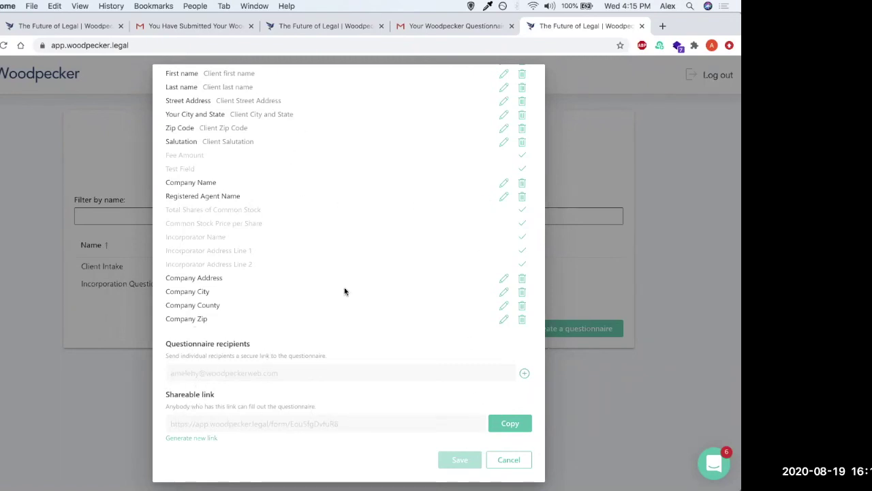
{"action": "left_click", "coordinate": [516, 423]}
{"action": "left_click", "coordinate": [508, 459]}
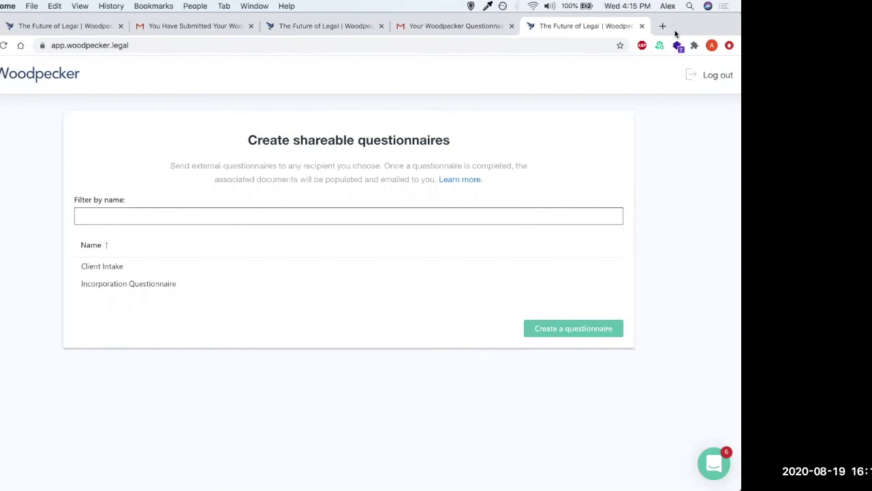
Step: Load the copied shareable link in a new tab to open the blank Incorporation Questionnaire form
{"action": "left_click", "coordinate": [664, 26]}
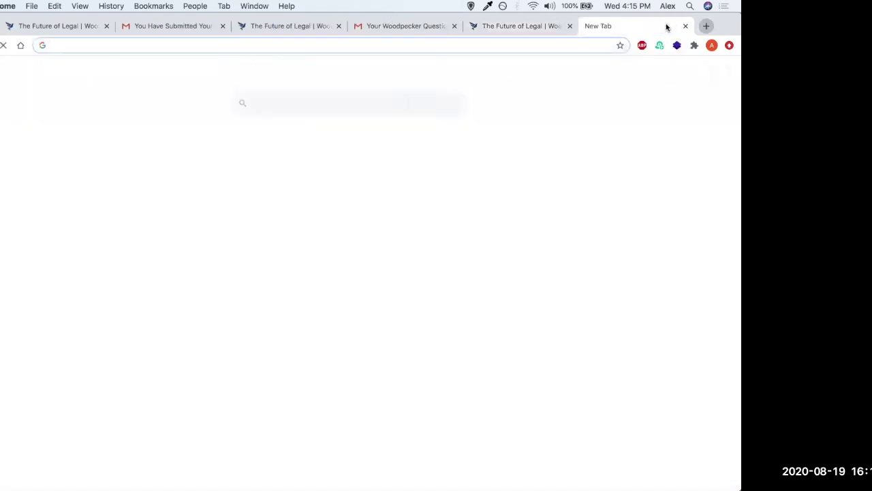
{"action": "key", "text": "cmd+v"}
{"action": "key", "text": "Return"}
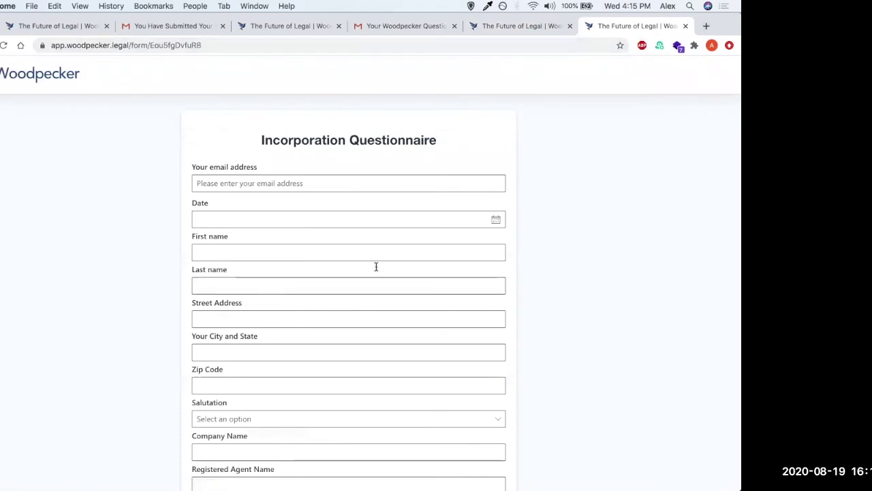
{"action": "left_click", "coordinate": [246, 182]}
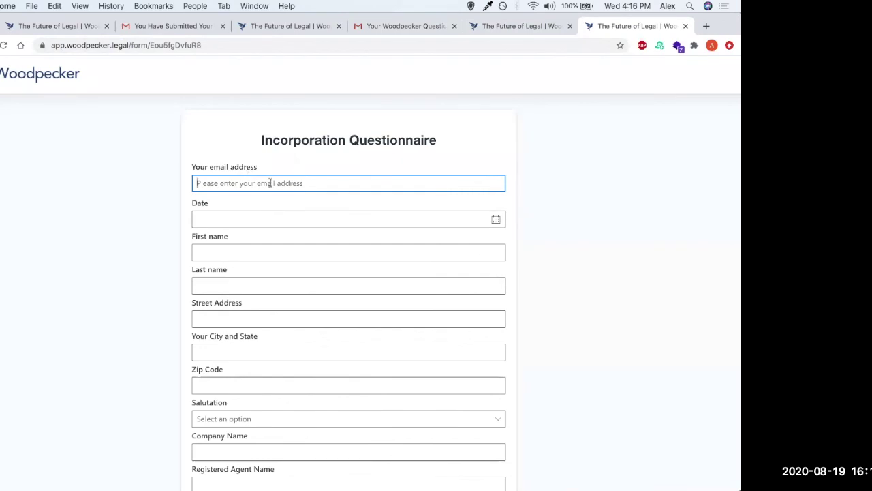
{"action": "scroll", "coordinate": [254, 220], "scroll_direction": "down", "scroll_amount": 1}
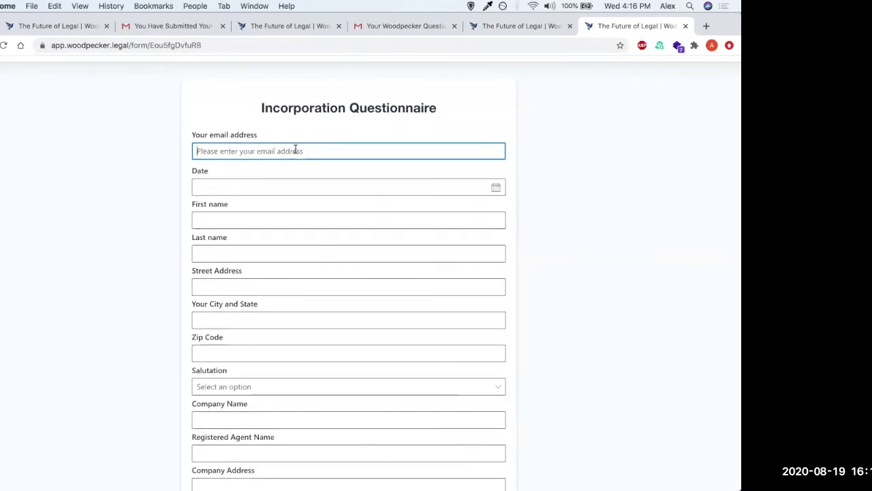
{"action": "scroll", "coordinate": [313, 230], "scroll_direction": "down", "scroll_amount": 6}
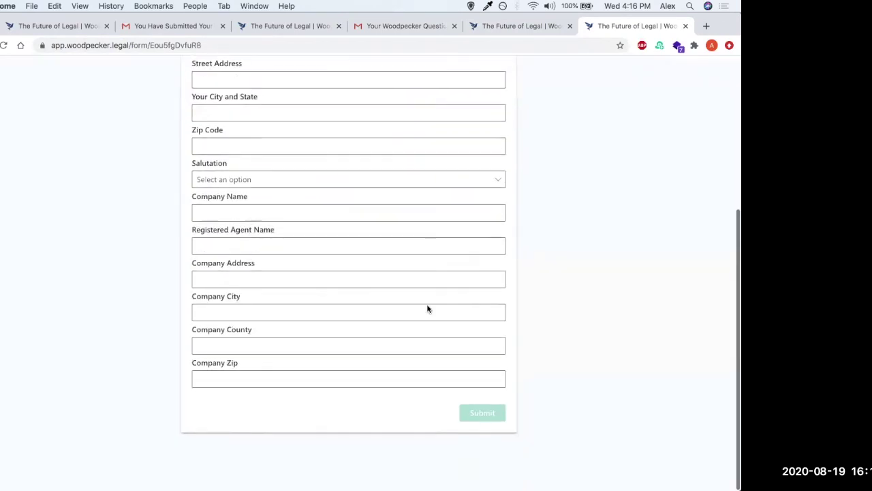
{"action": "scroll", "coordinate": [436, 306], "scroll_direction": "up", "scroll_amount": 7}
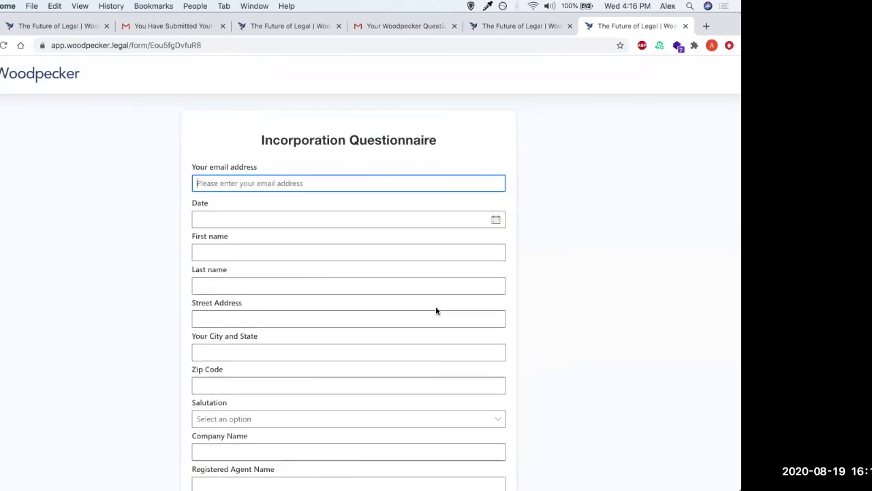